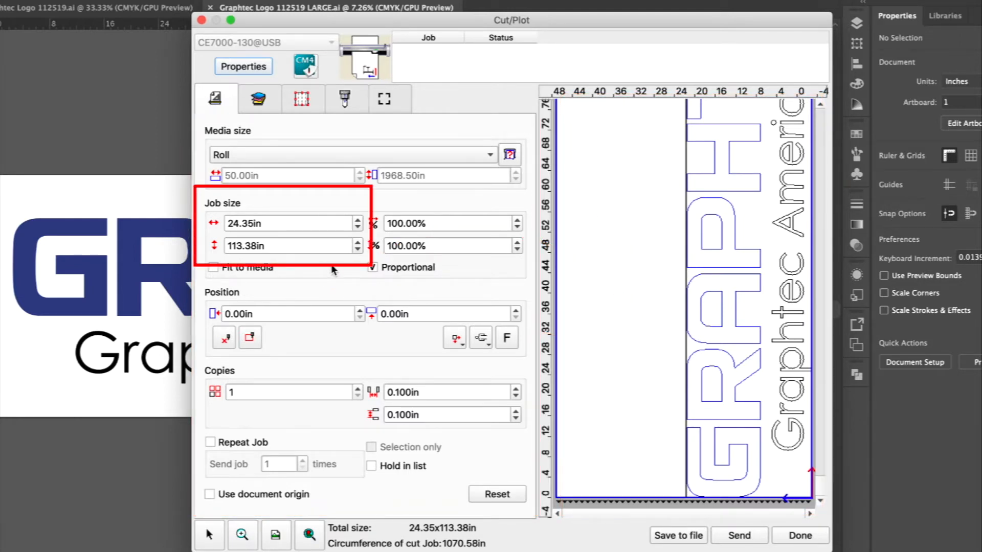
Step: Try enlarging the job proportionally by raising its width to 31.35 in
{"action": "left_click", "coordinate": [358, 220]}
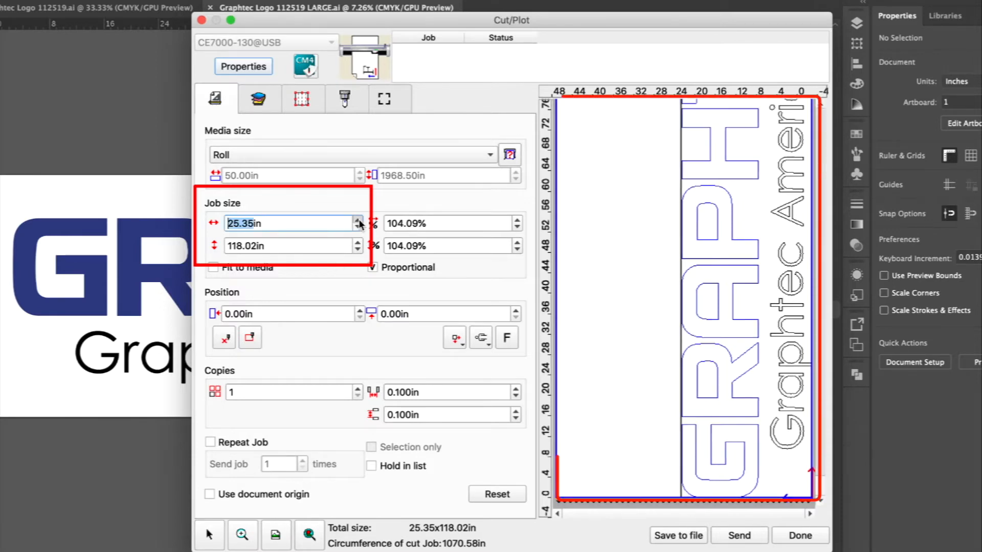
{"action": "left_click", "coordinate": [359, 220]}
{"action": "left_click", "coordinate": [358, 220]}
{"action": "left_click", "coordinate": [358, 221]}
{"action": "left_click", "coordinate": [359, 220]}
{"action": "left_click", "coordinate": [359, 220]}
{"action": "left_click", "coordinate": [359, 220]}
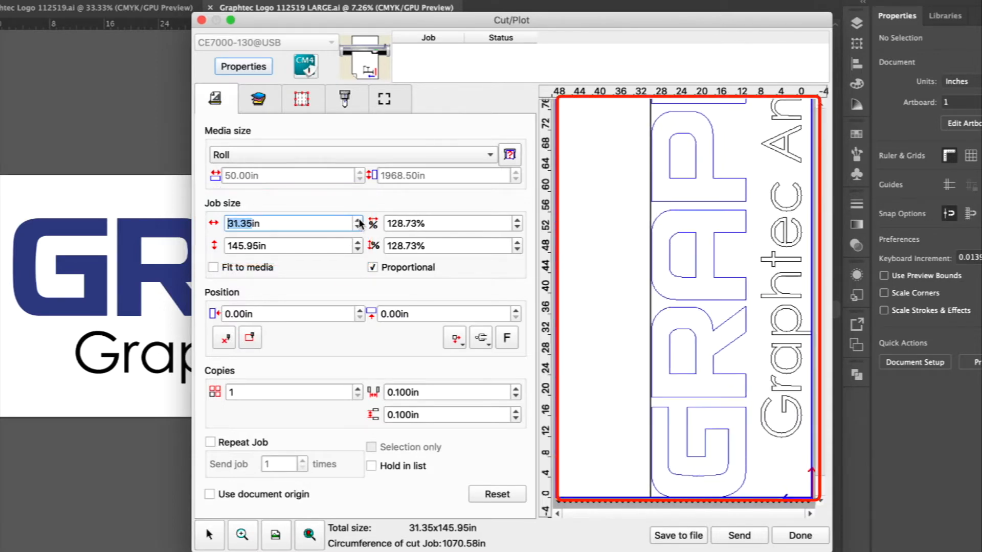
Step: Step the job width back down to 24.35 in and reset the job settings to 100% scale
{"action": "left_click", "coordinate": [359, 227]}
{"action": "left_click", "coordinate": [359, 228]}
{"action": "left_click", "coordinate": [359, 228]}
{"action": "left_click", "coordinate": [358, 227]}
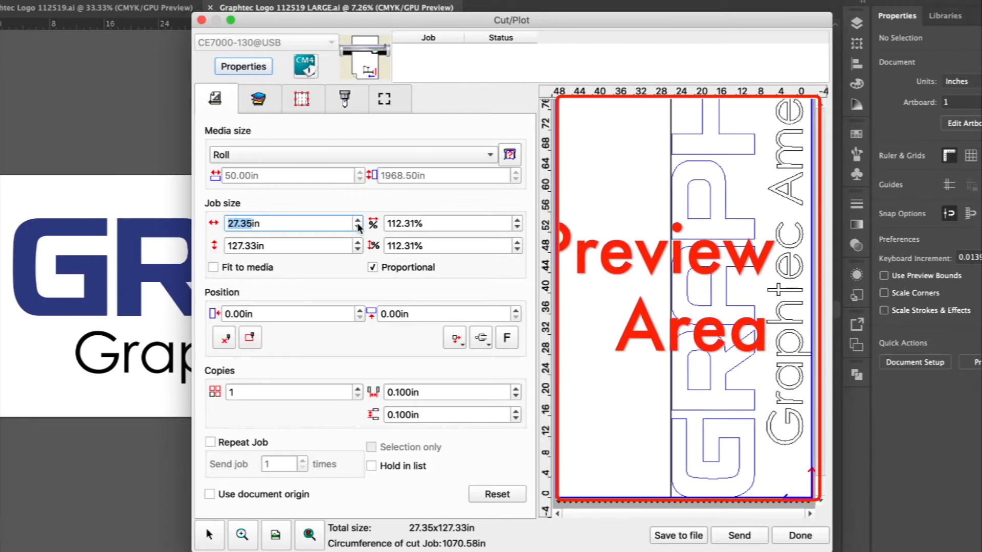
{"action": "left_click", "coordinate": [359, 228]}
{"action": "left_click", "coordinate": [358, 228]}
{"action": "left_click", "coordinate": [358, 227]}
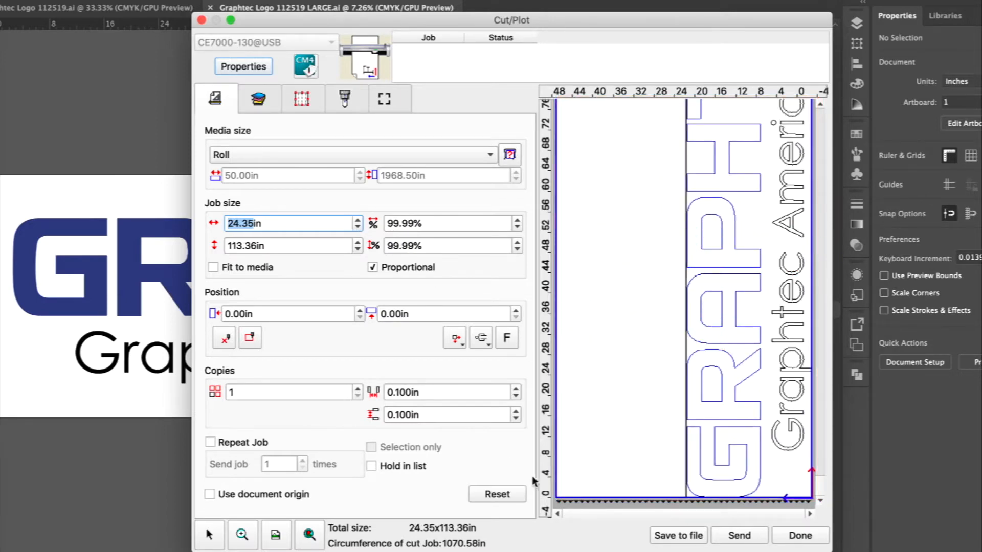
{"action": "left_click", "coordinate": [517, 495]}
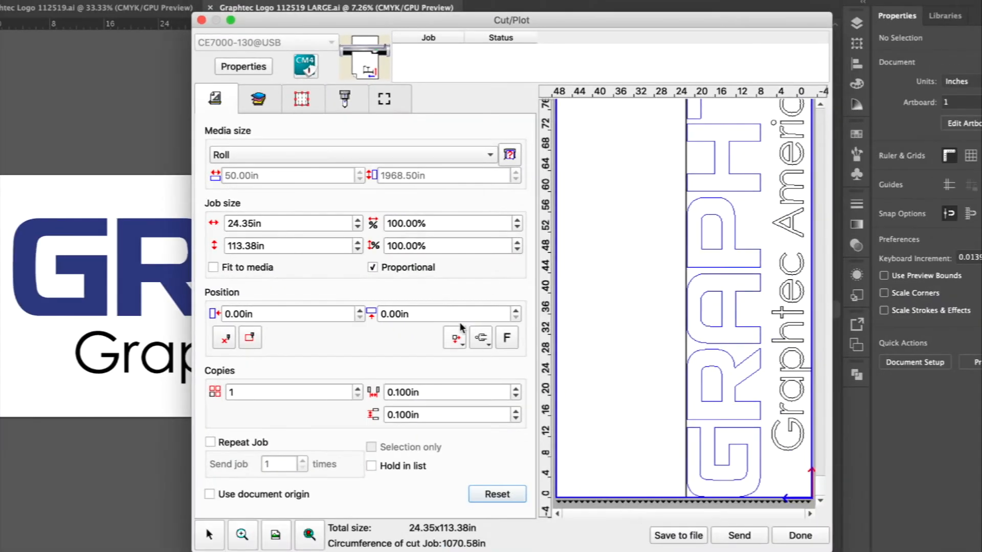
Step: Organize the job's cutting list by color instead of by layer
{"action": "left_click", "coordinate": [256, 99]}
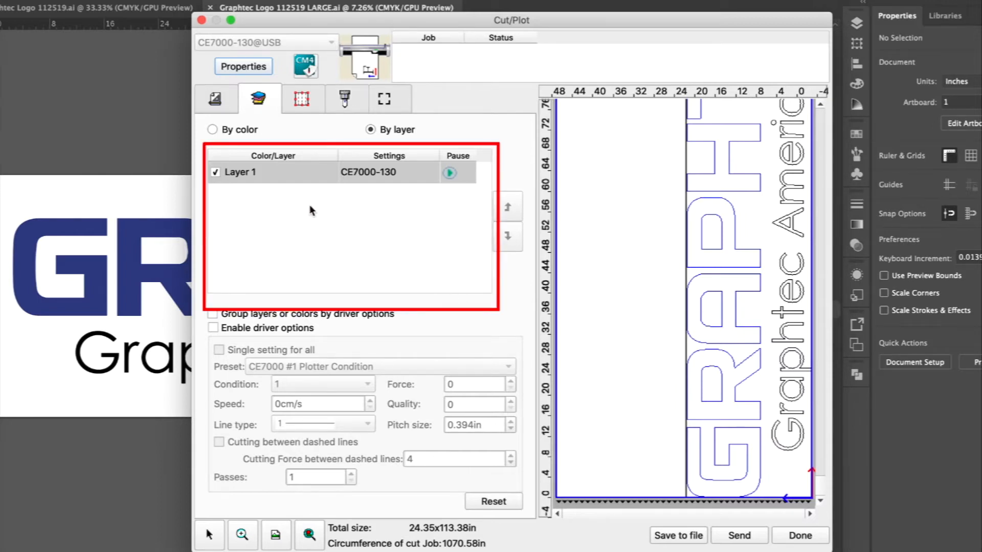
{"action": "left_click", "coordinate": [213, 130]}
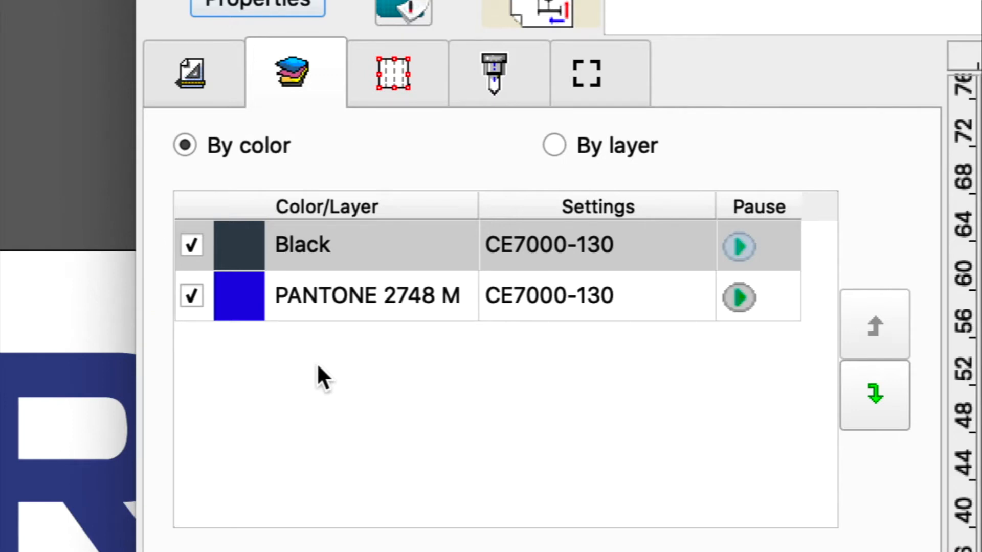
Step: Try excluding the PANTONE 2748 M and Black colors from cutting, and include both again
{"action": "left_click", "coordinate": [192, 294]}
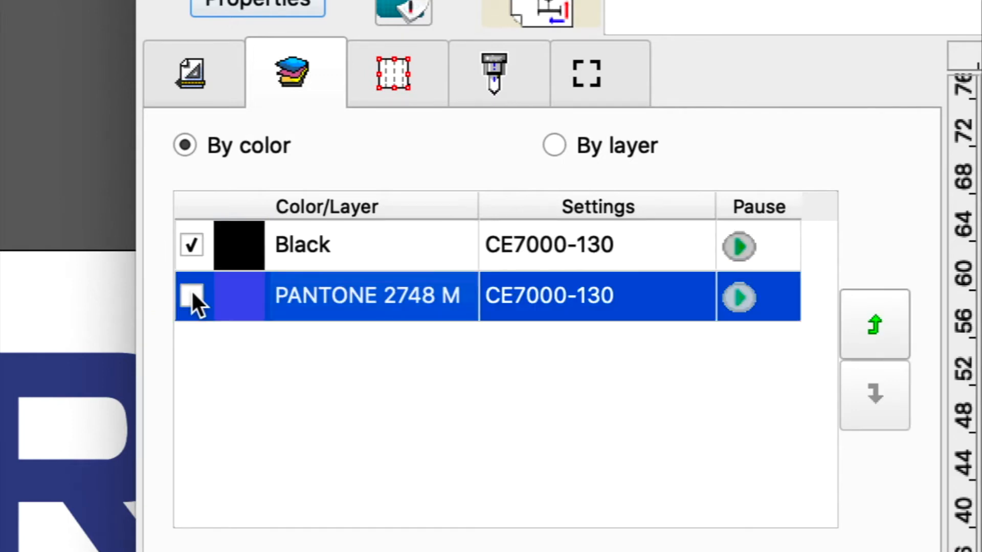
{"action": "left_click", "coordinate": [192, 248]}
{"action": "left_click", "coordinate": [190, 295]}
{"action": "left_click", "coordinate": [191, 240]}
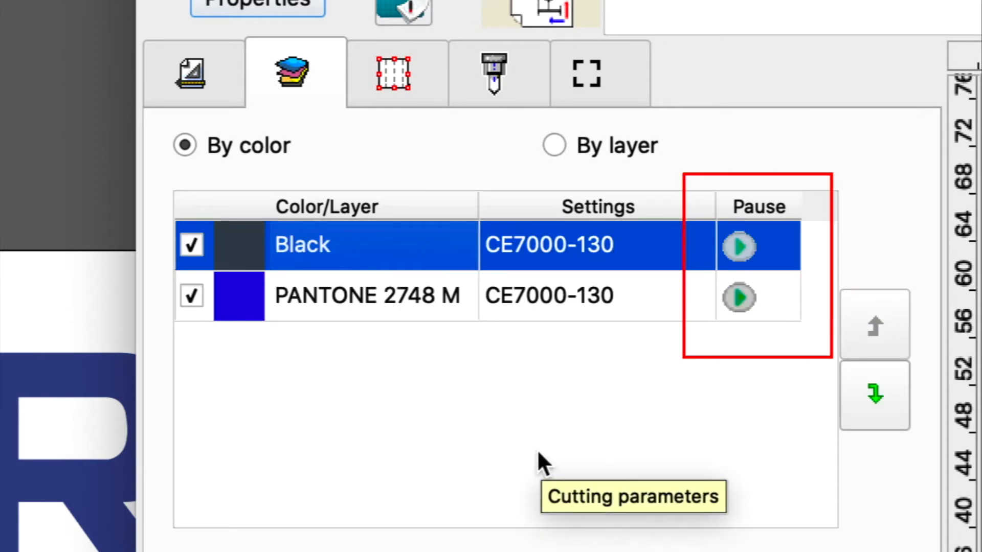
Step: Try the pause setting on the Black color and switch it back to continuous cutting
{"action": "left_click", "coordinate": [738, 245]}
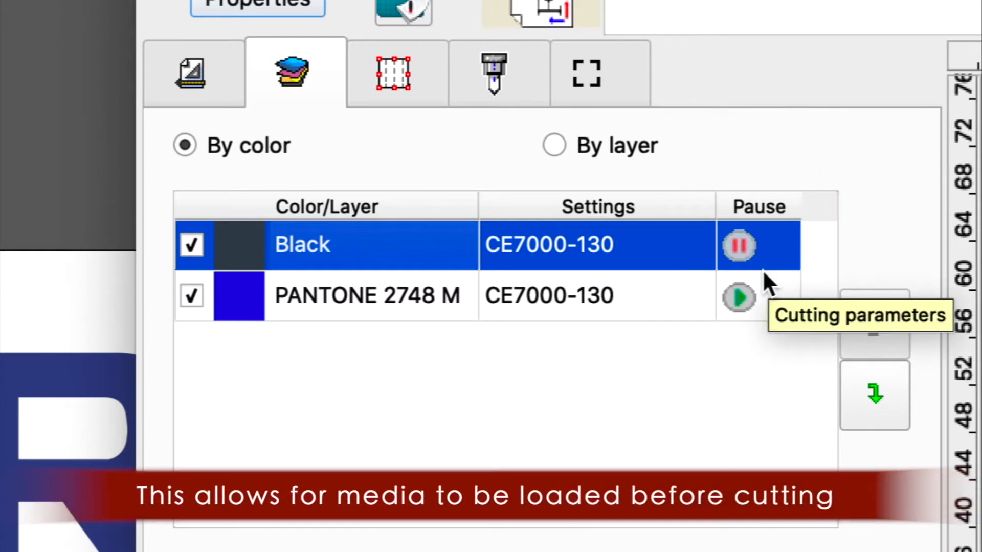
{"action": "left_click", "coordinate": [729, 294]}
{"action": "left_click", "coordinate": [741, 237]}
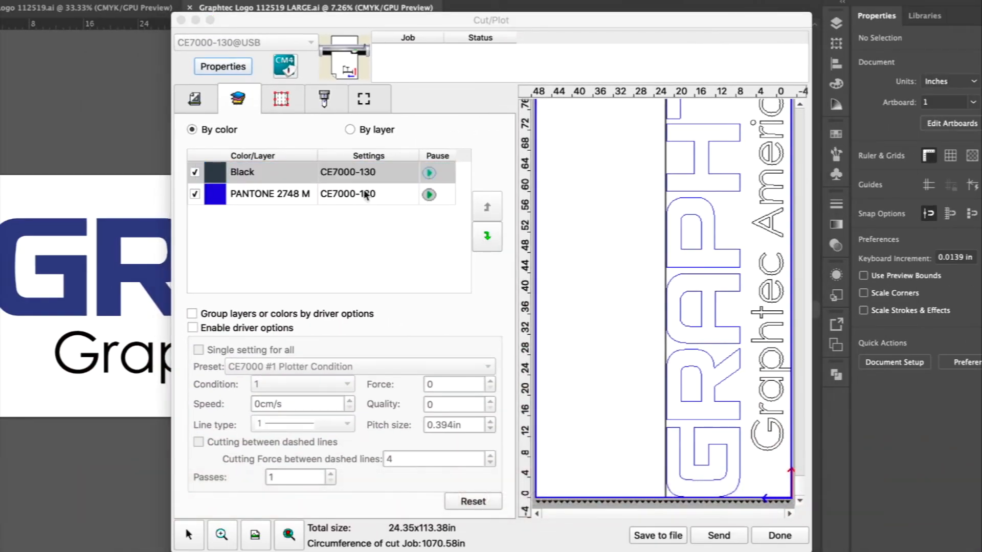
Step: Try cropping the panel to about 16.25 by 59.37 in around the letters GRAP, and reset the tiling
{"action": "left_click", "coordinate": [283, 96]}
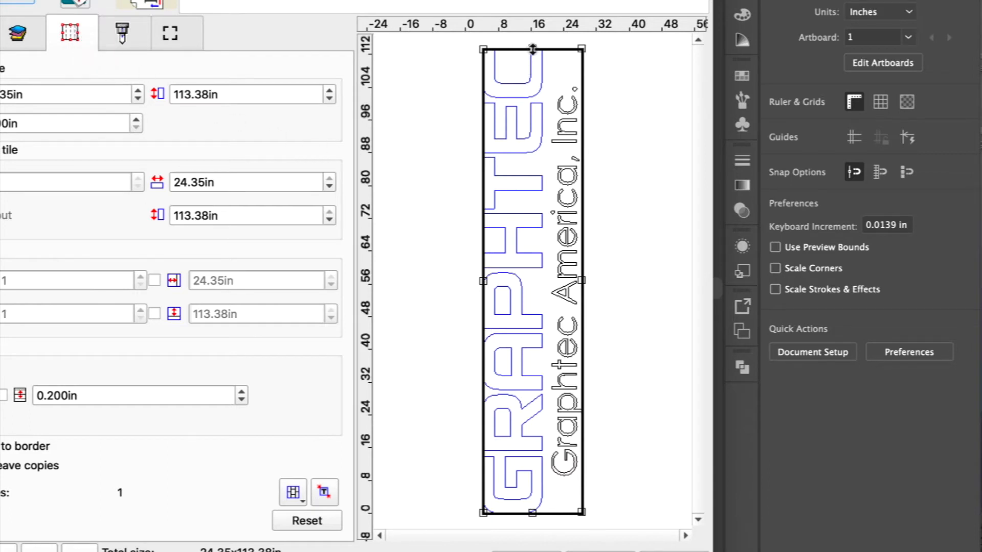
{"action": "left_click_drag", "start_coordinate": [530, 50], "coordinate": [520, 269]}
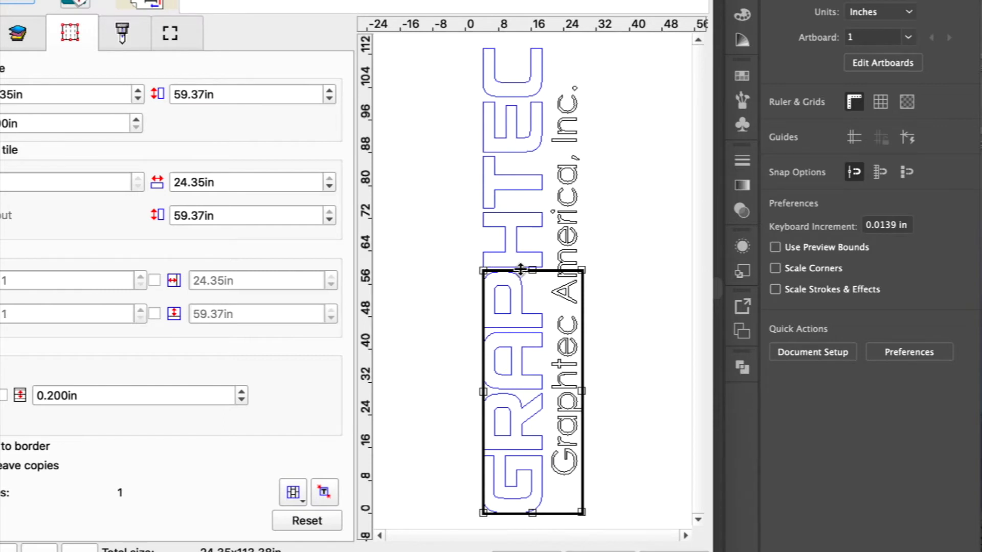
{"action": "left_click_drag", "start_coordinate": [583, 390], "coordinate": [548, 389]}
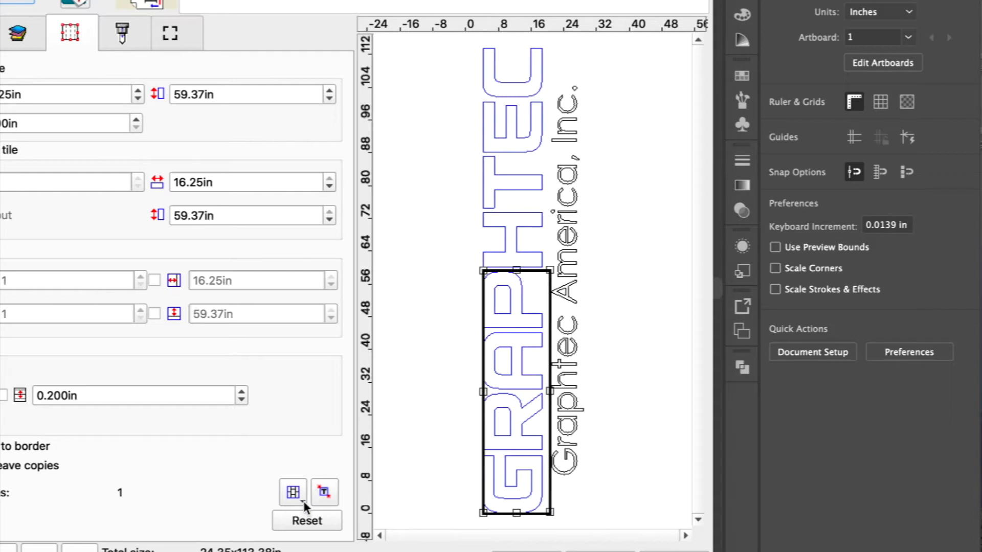
{"action": "left_click", "coordinate": [305, 521]}
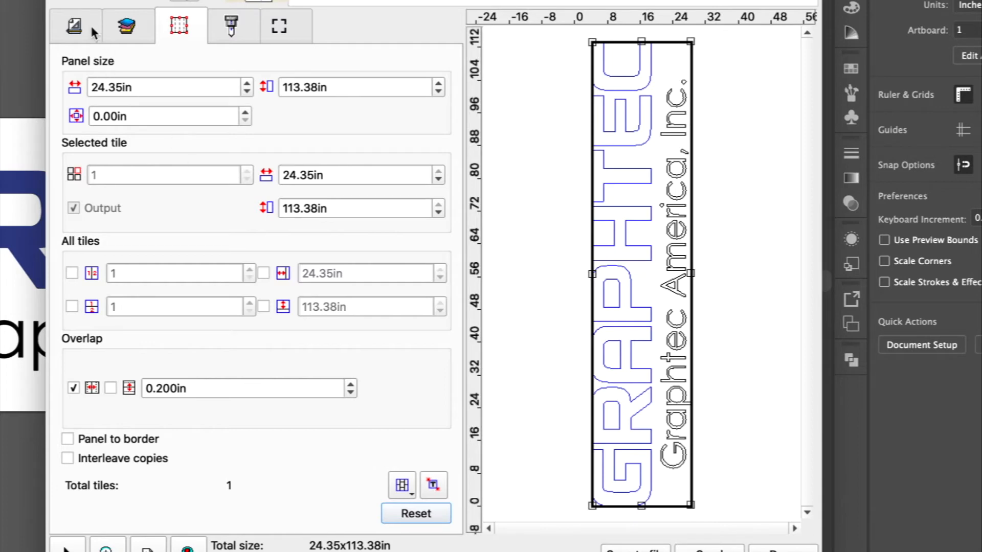
Step: Enlarge the job proportionally to a width of 65.35 in, wider than the roll
{"action": "left_click", "coordinate": [75, 26]}
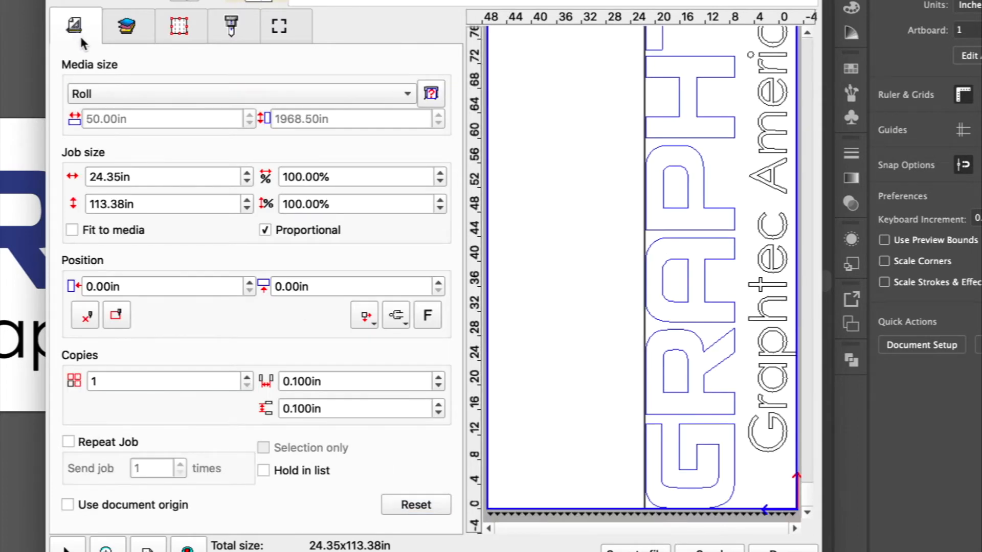
{"action": "left_click", "coordinate": [248, 173]}
{"action": "left_click_drag", "start_coordinate": [248, 174], "coordinate": [247, 175]}
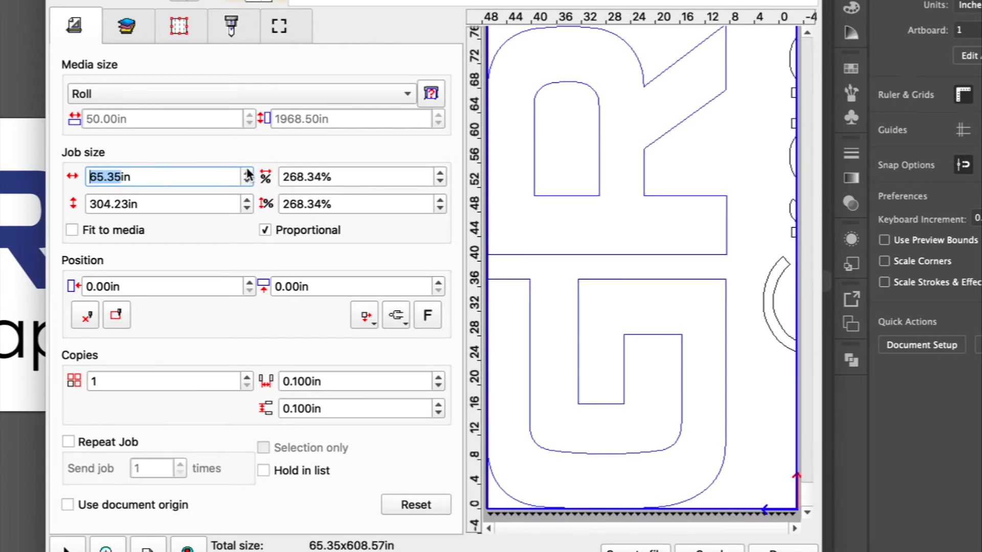
Step: Split the enlarged job into five tiles, with the first tile about 41.88 by 159.88 in around the letters GRAP
{"action": "left_click", "coordinate": [179, 26]}
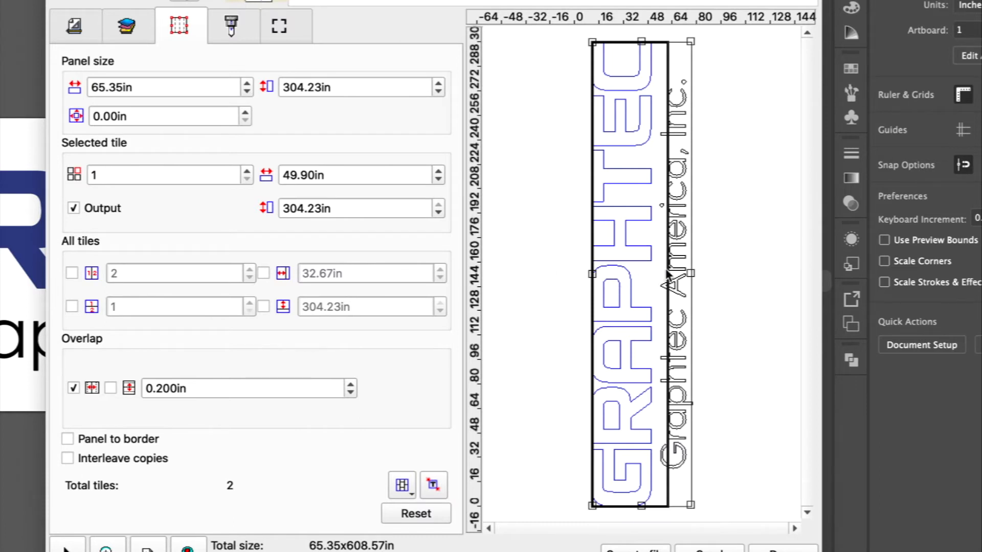
{"action": "left_click_drag", "start_coordinate": [667, 273], "coordinate": [654, 275]}
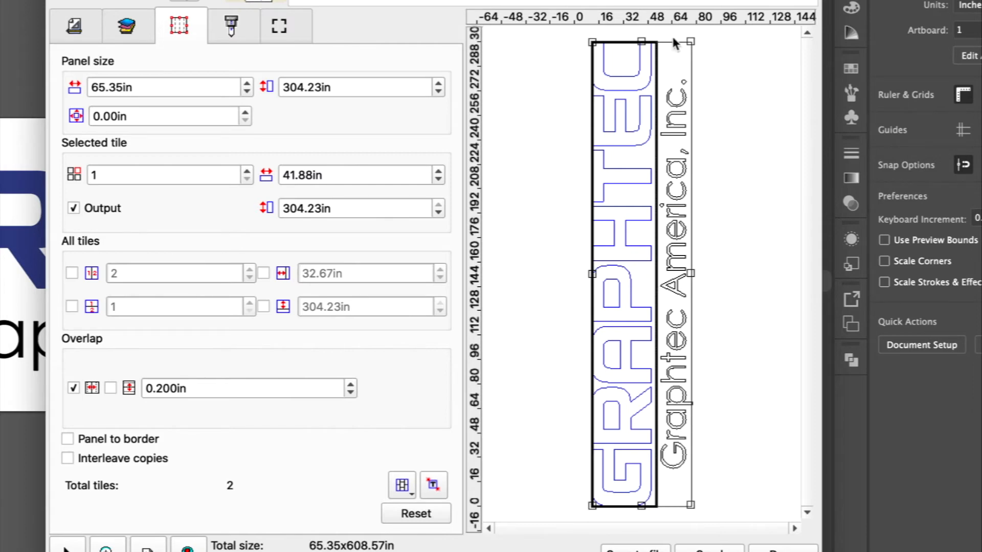
{"action": "left_click_drag", "start_coordinate": [673, 42], "coordinate": [664, 304]}
{"action": "left_click_drag", "start_coordinate": [670, 43], "coordinate": [667, 142]}
{"action": "left_click_drag", "start_coordinate": [621, 42], "coordinate": [613, 262]}
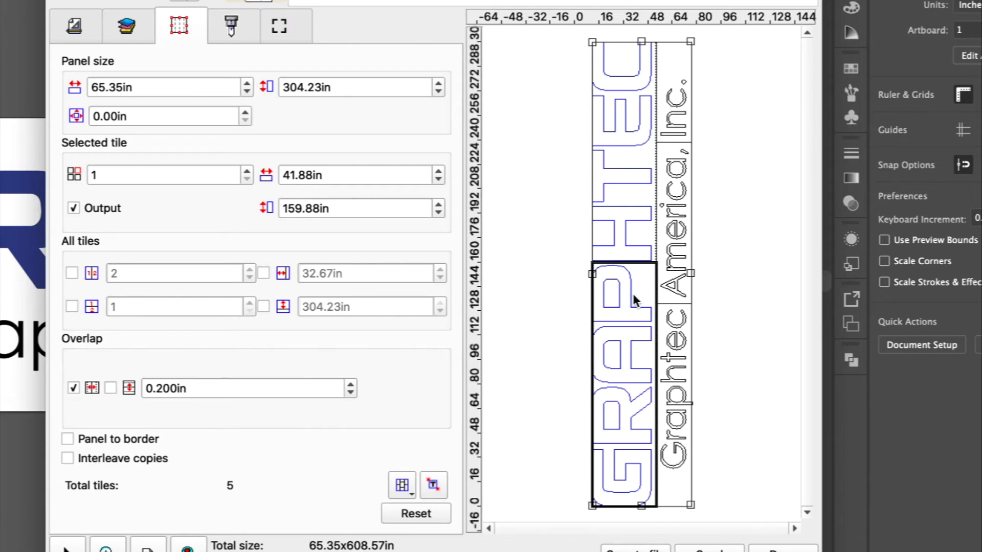
Step: Try excluding the HTEC tile and the two upper small-text tiles from output, and reset the tiling
{"action": "left_click", "coordinate": [630, 181]}
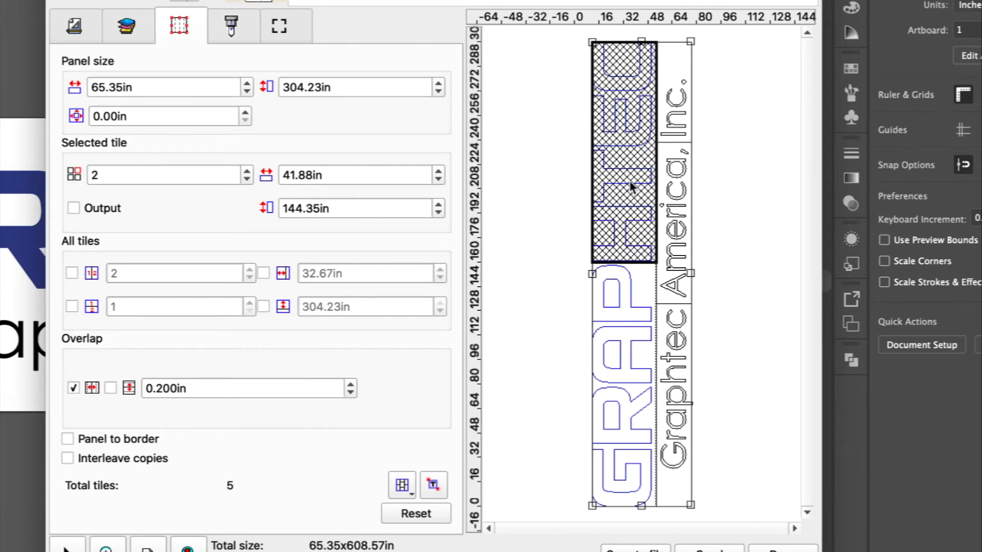
{"action": "left_click", "coordinate": [679, 267]}
{"action": "left_click", "coordinate": [671, 107]}
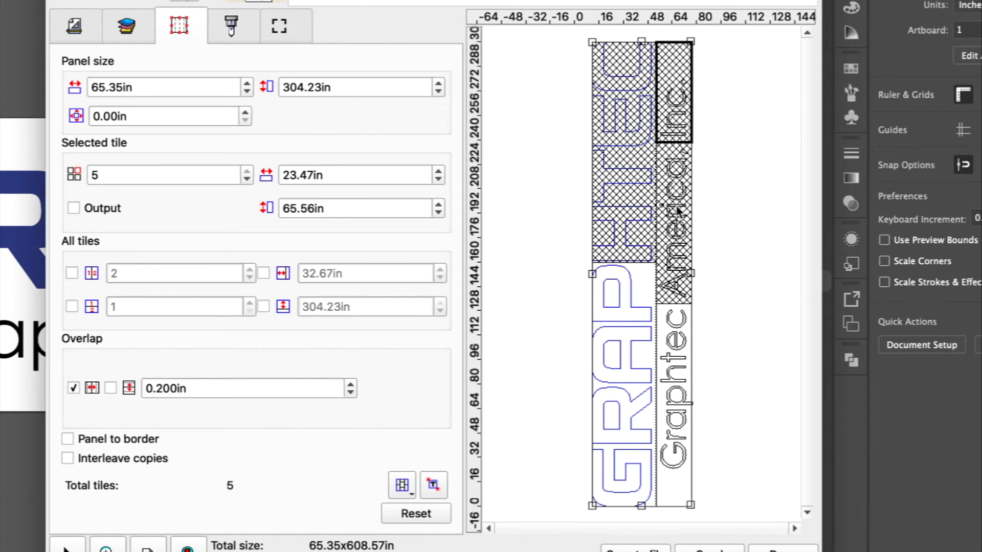
{"action": "left_click", "coordinate": [421, 515]}
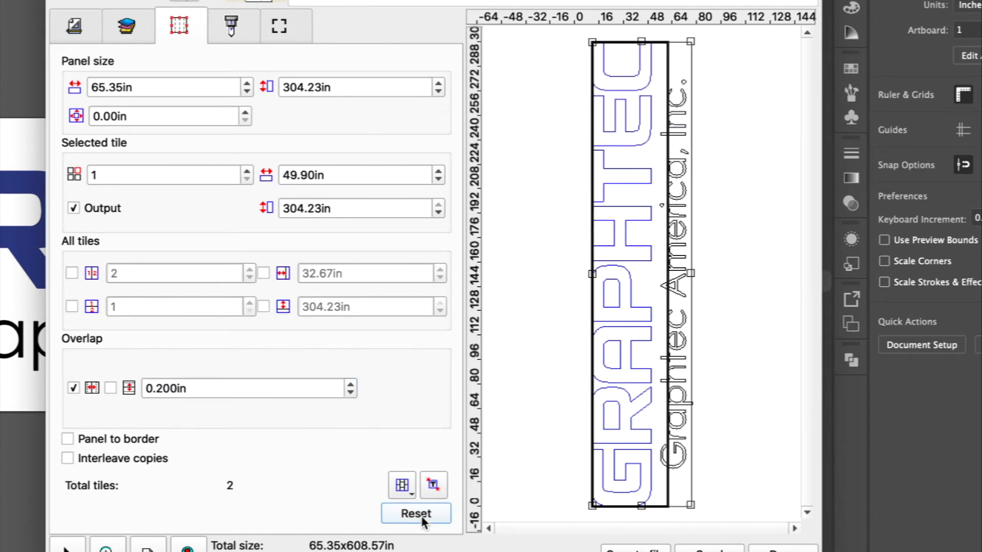
Step: Set the job's scale back to 100% with proportions kept
{"action": "left_click", "coordinate": [77, 29]}
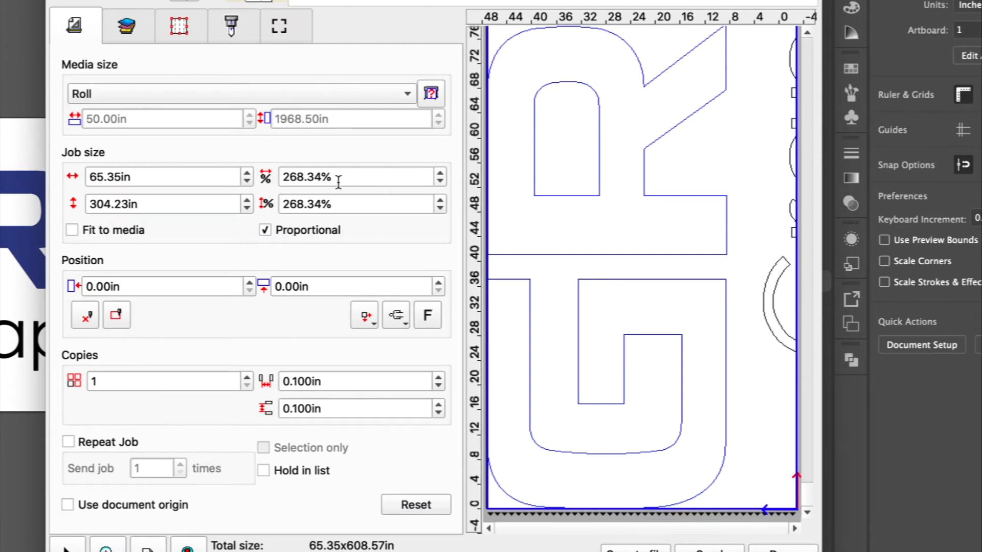
{"action": "left_click_drag", "start_coordinate": [340, 177], "coordinate": [280, 179]}
{"action": "type", "text": "100"}
{"action": "key", "text": "Return"}
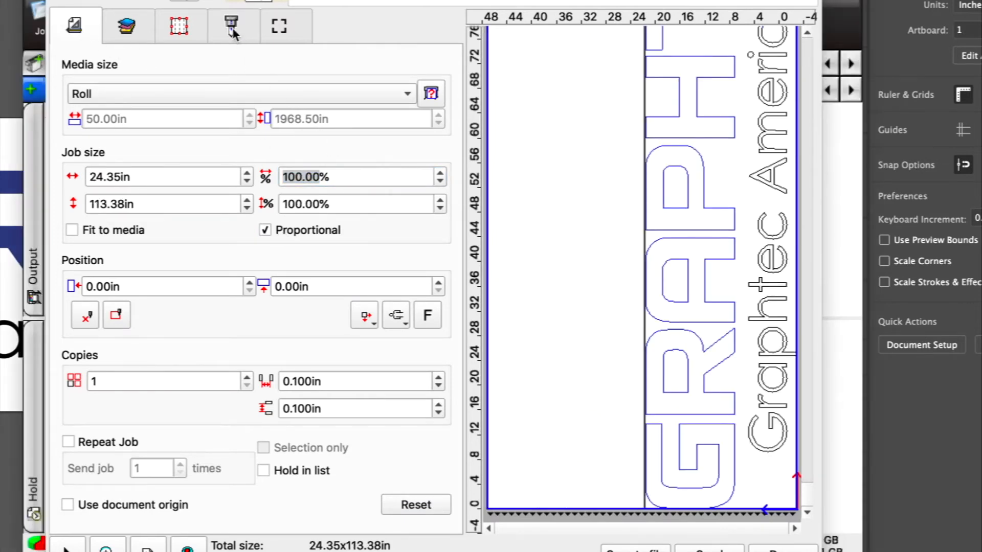
Step: Try turning off Advance after plot in the advanced settings, and turn it back on
{"action": "left_click", "coordinate": [232, 32]}
{"action": "left_click", "coordinate": [233, 31]}
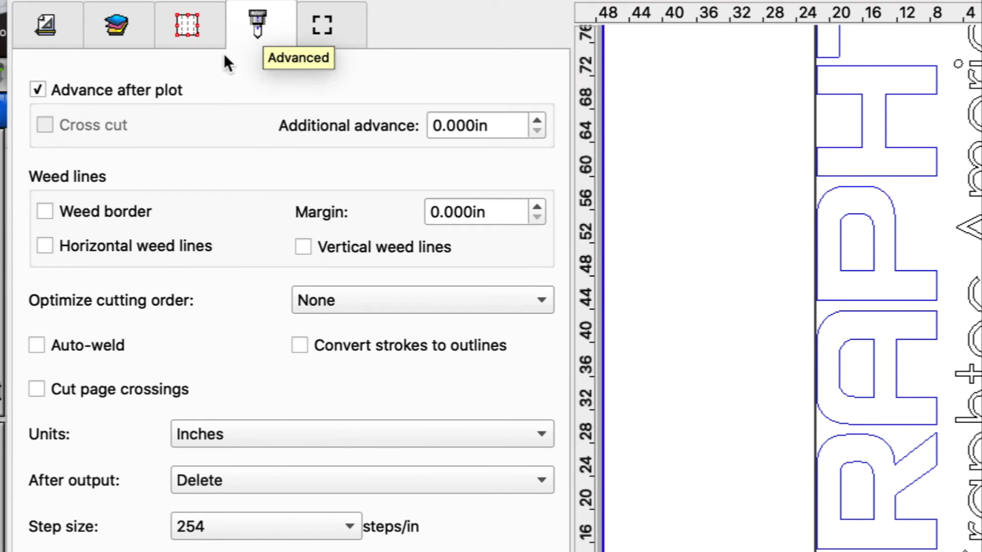
{"action": "left_click", "coordinate": [34, 88]}
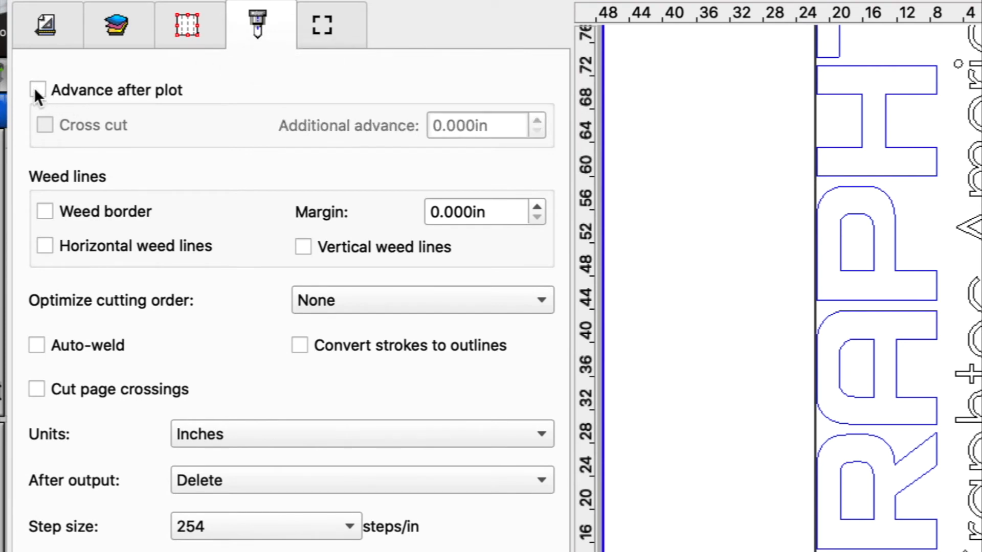
{"action": "left_click", "coordinate": [34, 88]}
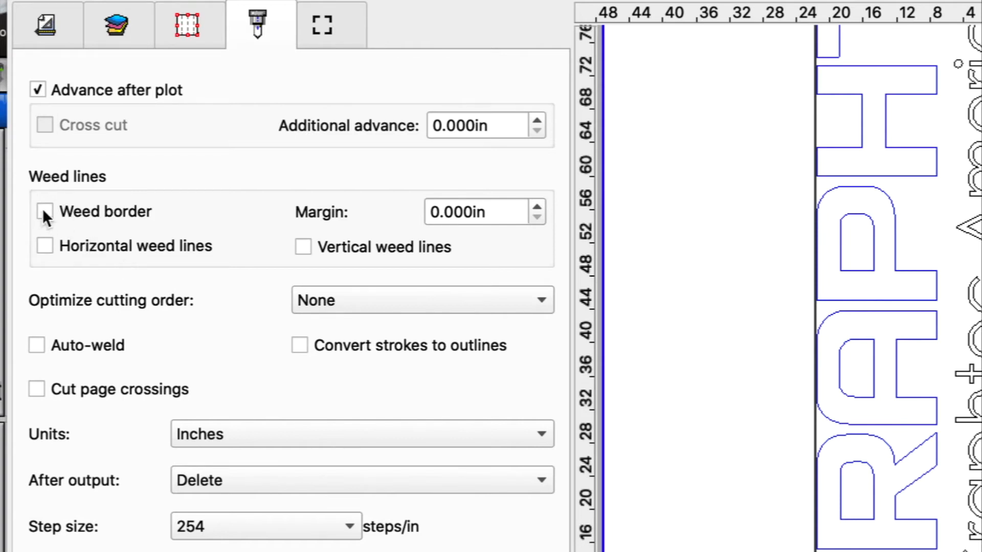
Step: Enable the weed border, try the horizontal and vertical weed lines, and open the registration mark settings
{"action": "left_click", "coordinate": [44, 245]}
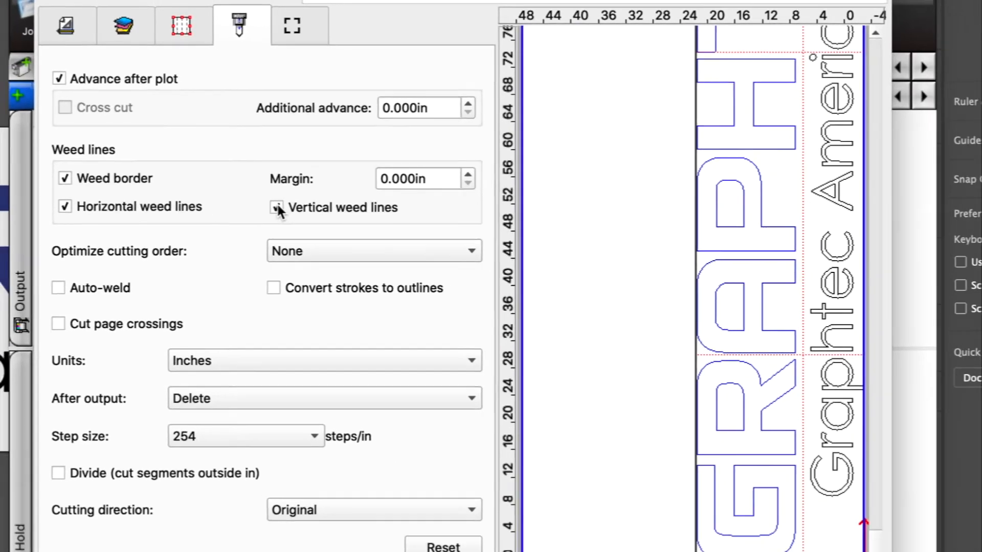
{"action": "left_click", "coordinate": [301, 246]}
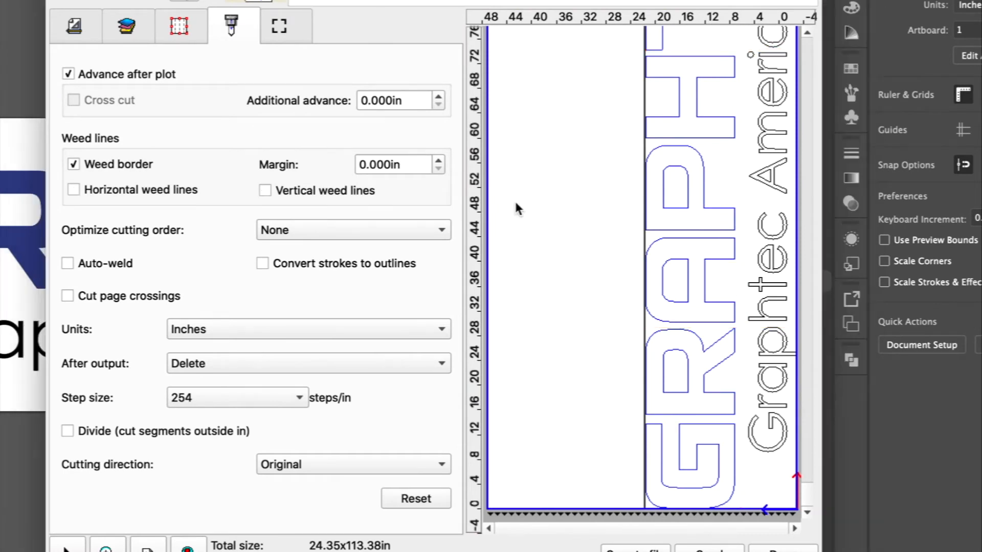
{"action": "left_click", "coordinate": [280, 28]}
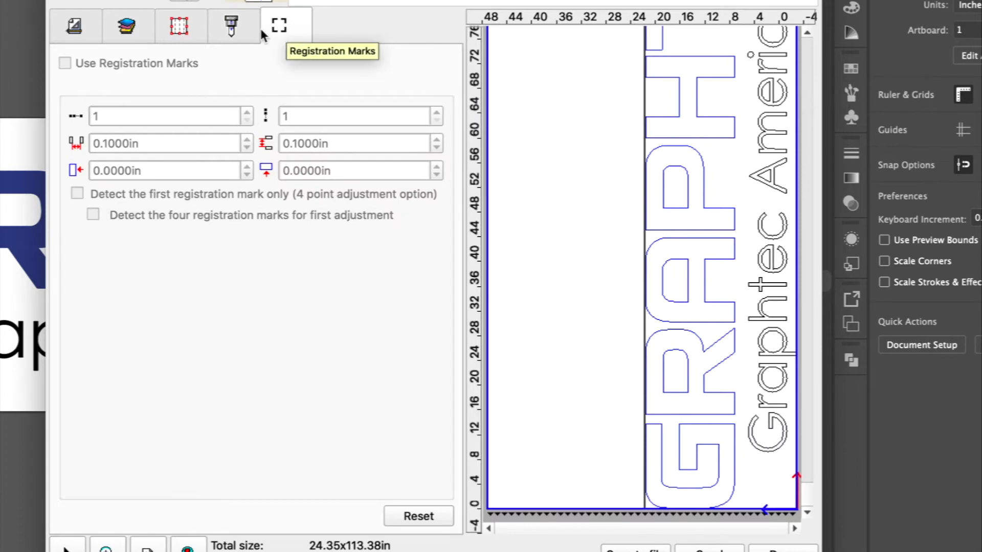
Step: Change the media size to User defined and set the media width to 51 in
{"action": "left_click", "coordinate": [73, 26]}
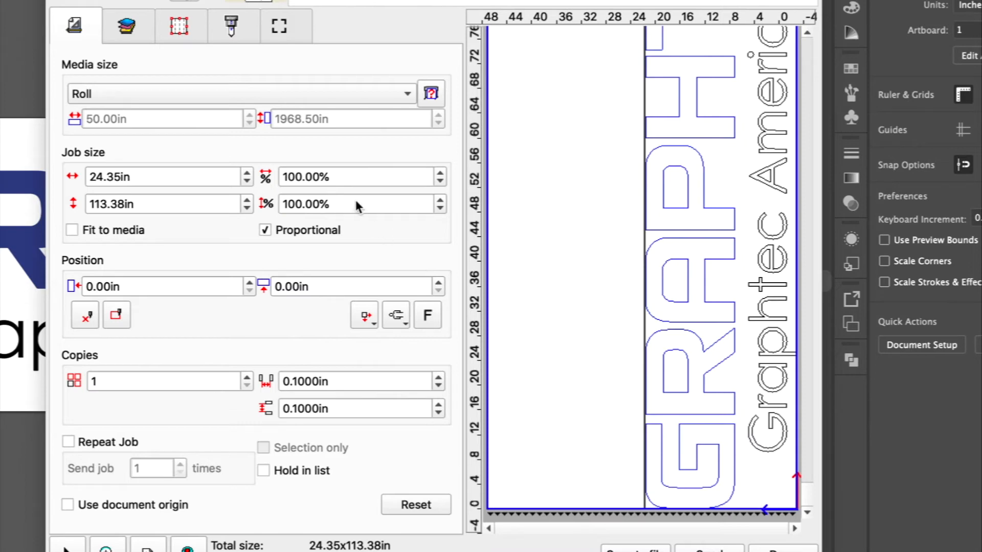
{"action": "left_click", "coordinate": [407, 96]}
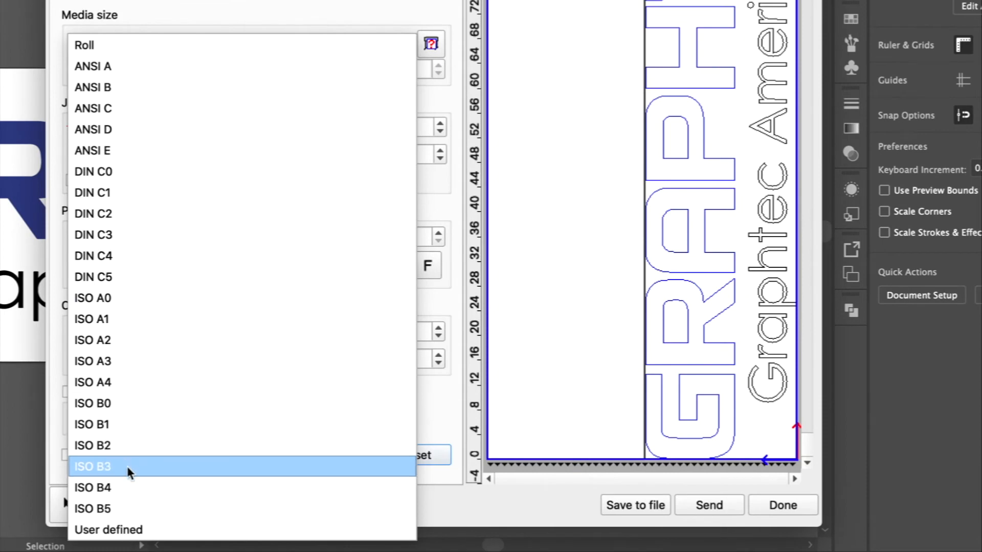
{"action": "left_click", "coordinate": [126, 530]}
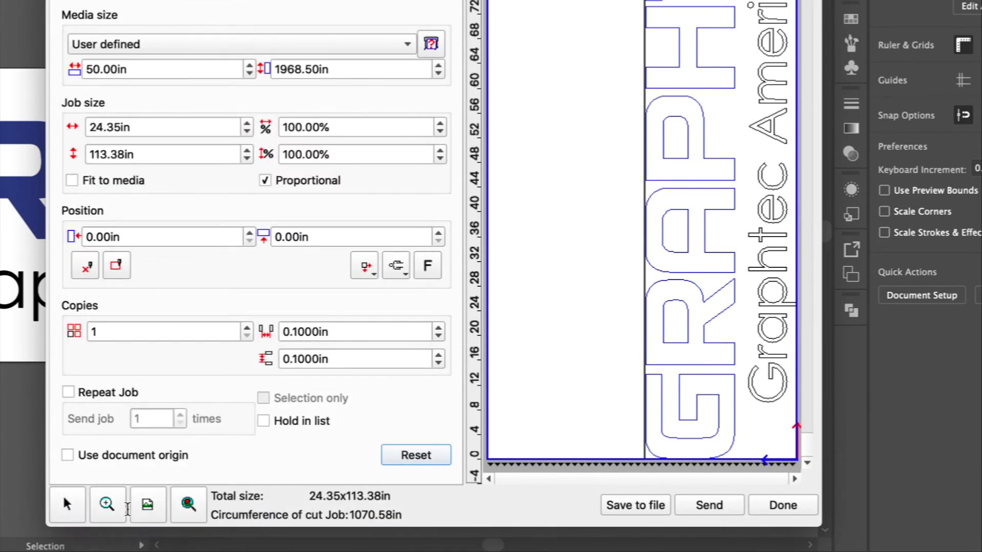
{"action": "left_click", "coordinate": [250, 66]}
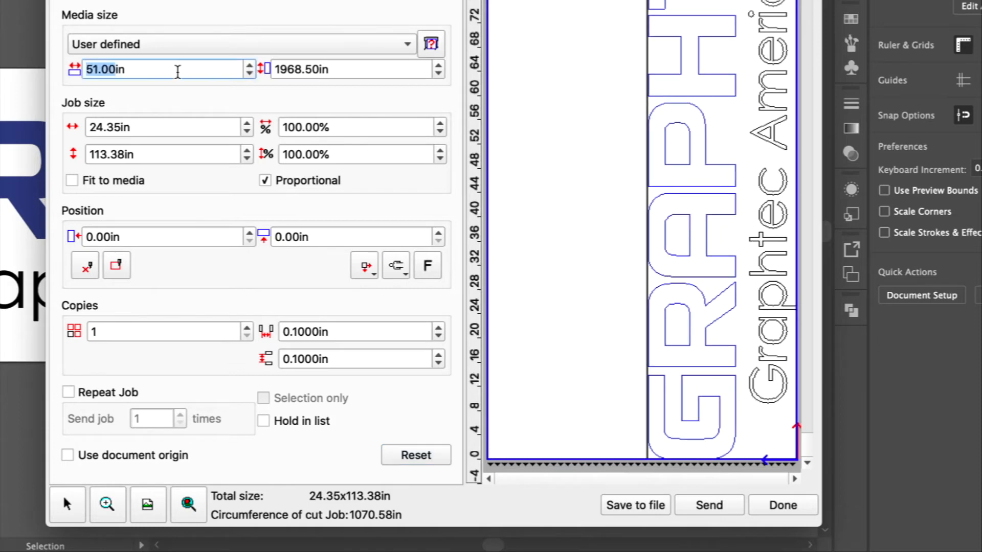
Step: Set the user-defined media width to 50 in, switch the media size to Roll and poll the cutter's media size
{"action": "left_click", "coordinate": [249, 74]}
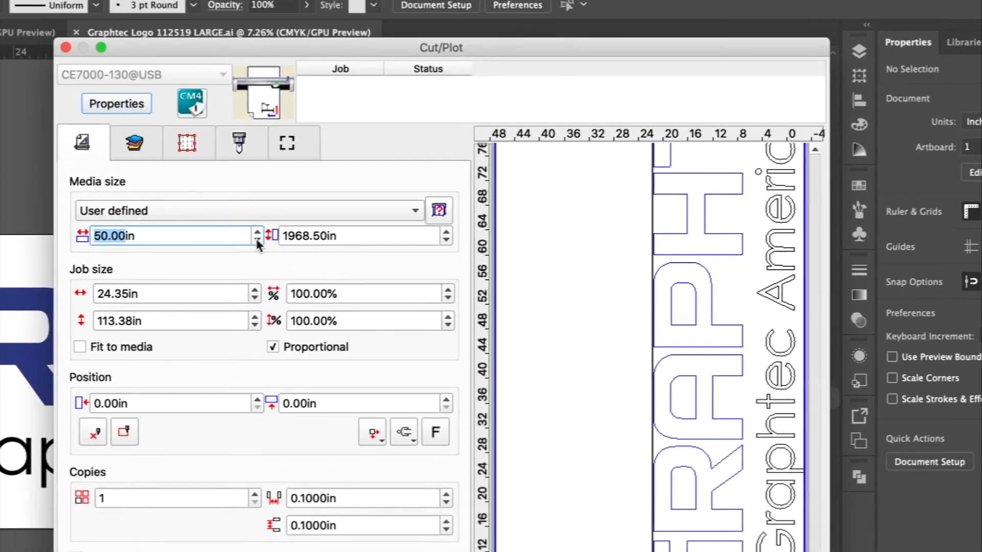
{"action": "left_click", "coordinate": [279, 211]}
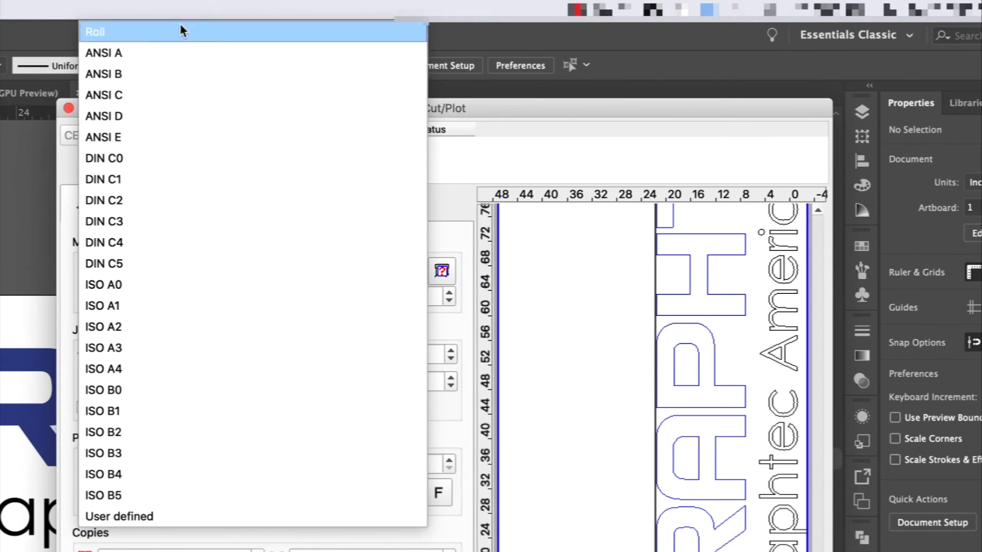
{"action": "left_click", "coordinate": [180, 31]}
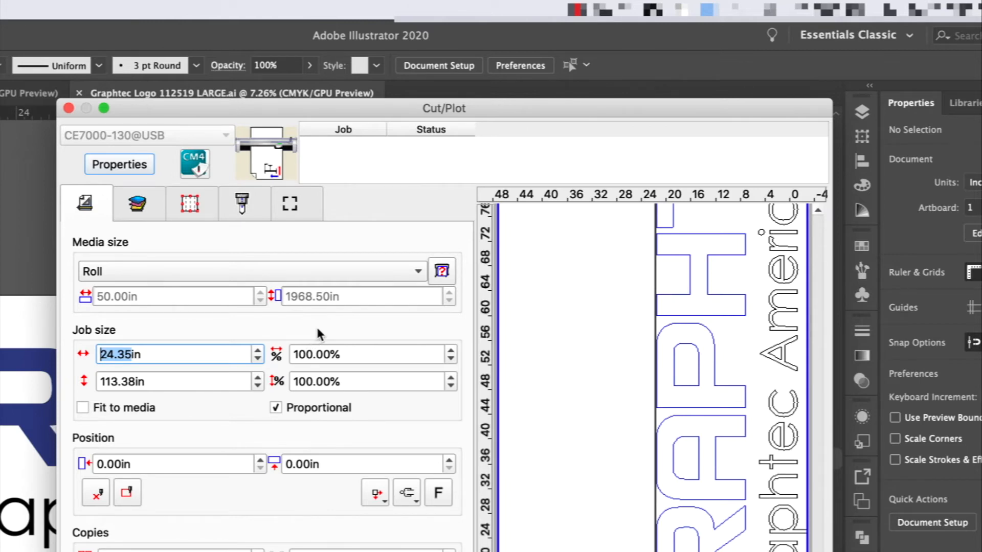
{"action": "left_click", "coordinate": [443, 271]}
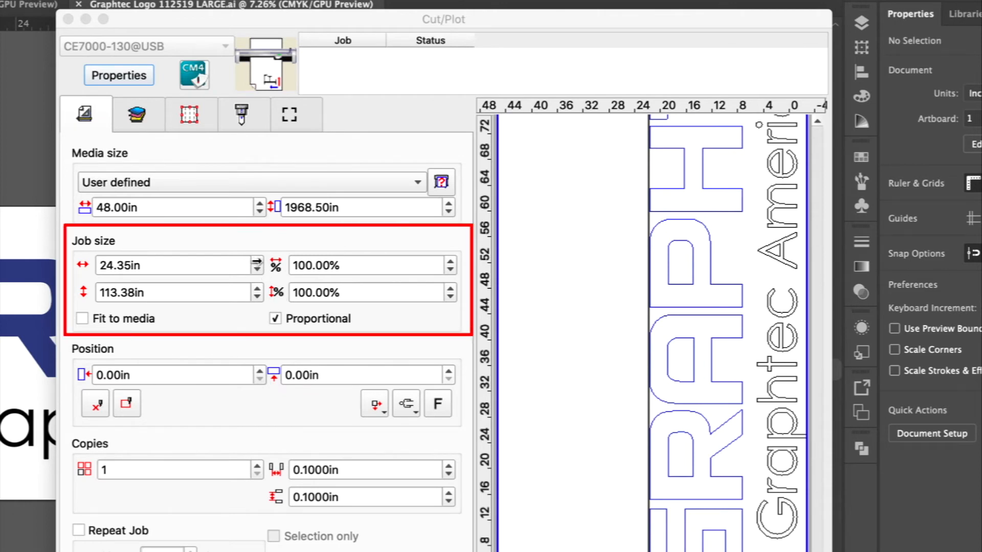
Step: Try resizing the job proportionally by width, up to 31.35 in and down to 27.35 in, ending slightly wider
{"action": "left_click", "coordinate": [256, 260]}
{"action": "left_click", "coordinate": [256, 261]}
{"action": "left_click", "coordinate": [257, 261]}
{"action": "left_click", "coordinate": [257, 261]}
{"action": "left_click", "coordinate": [257, 261]}
{"action": "left_click", "coordinate": [256, 261]}
{"action": "left_click", "coordinate": [257, 262]}
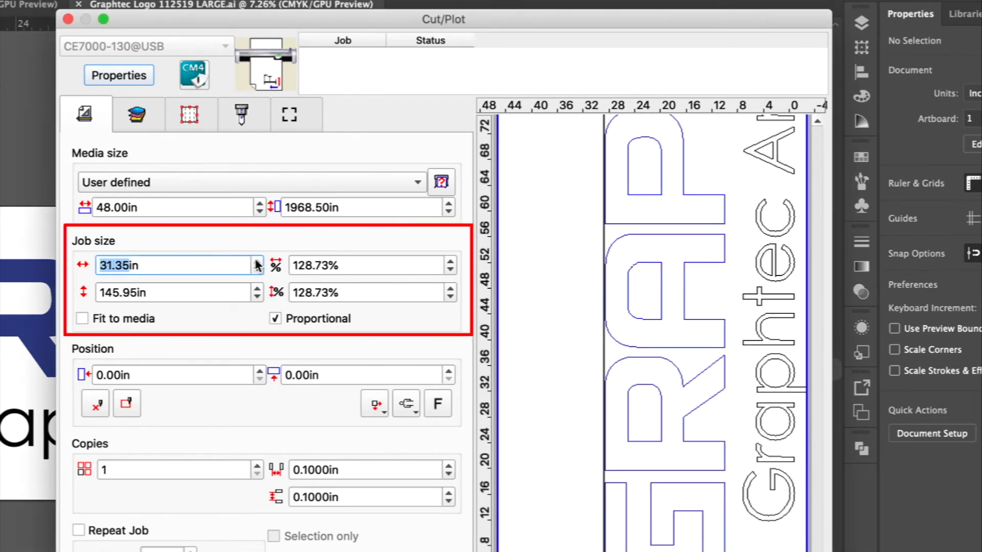
{"action": "left_click", "coordinate": [257, 270]}
{"action": "left_click", "coordinate": [257, 270]}
{"action": "left_click", "coordinate": [256, 269]}
{"action": "left_click", "coordinate": [255, 269]}
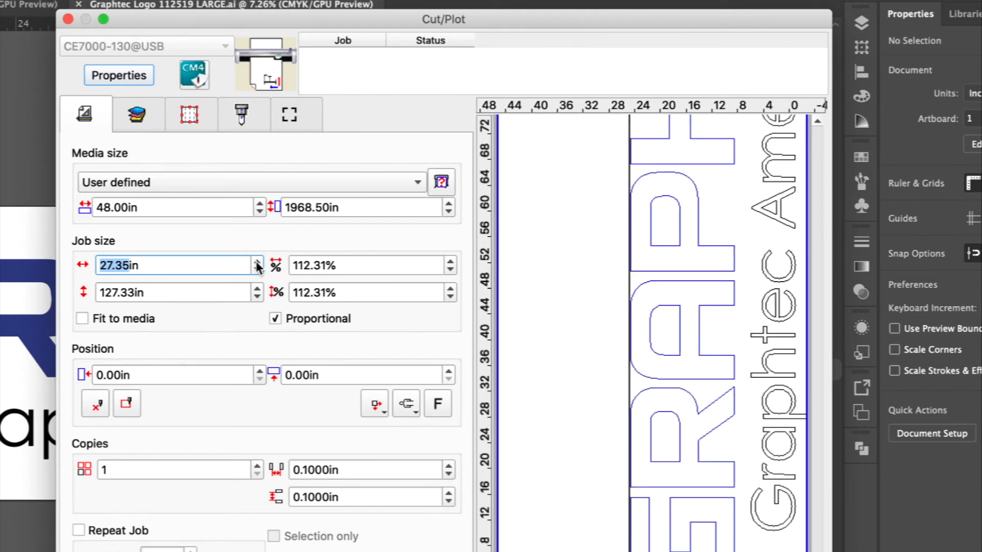
{"action": "left_click", "coordinate": [256, 260]}
{"action": "left_click", "coordinate": [256, 260]}
Step: Try lowering the job's proportional scale in 1% steps, past 102.52% toward the original size
{"action": "left_click", "coordinate": [450, 269]}
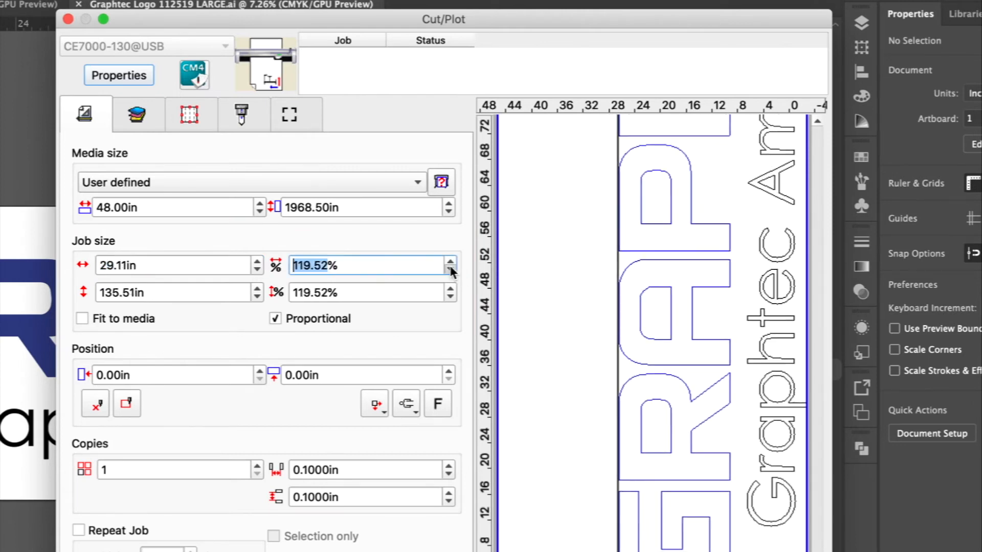
{"action": "left_click", "coordinate": [450, 270]}
{"action": "left_click", "coordinate": [450, 270]}
{"action": "left_click", "coordinate": [450, 269]}
{"action": "left_click", "coordinate": [450, 269]}
{"action": "left_click", "coordinate": [450, 270]}
{"action": "left_click", "coordinate": [450, 270]}
{"action": "left_click", "coordinate": [450, 270]}
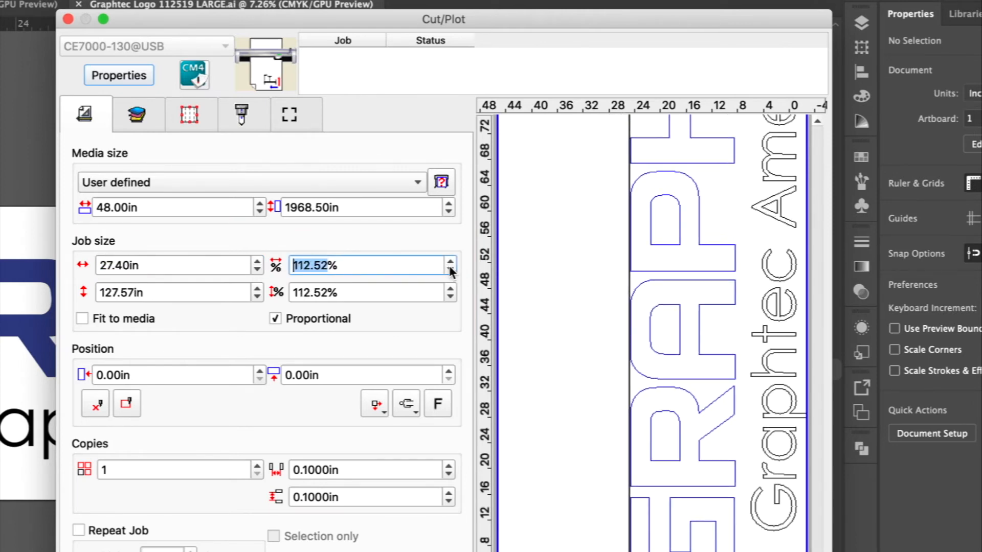
{"action": "left_click", "coordinate": [450, 269]}
{"action": "left_click", "coordinate": [450, 269]}
{"action": "left_click", "coordinate": [450, 269]}
{"action": "left_click", "coordinate": [450, 270]}
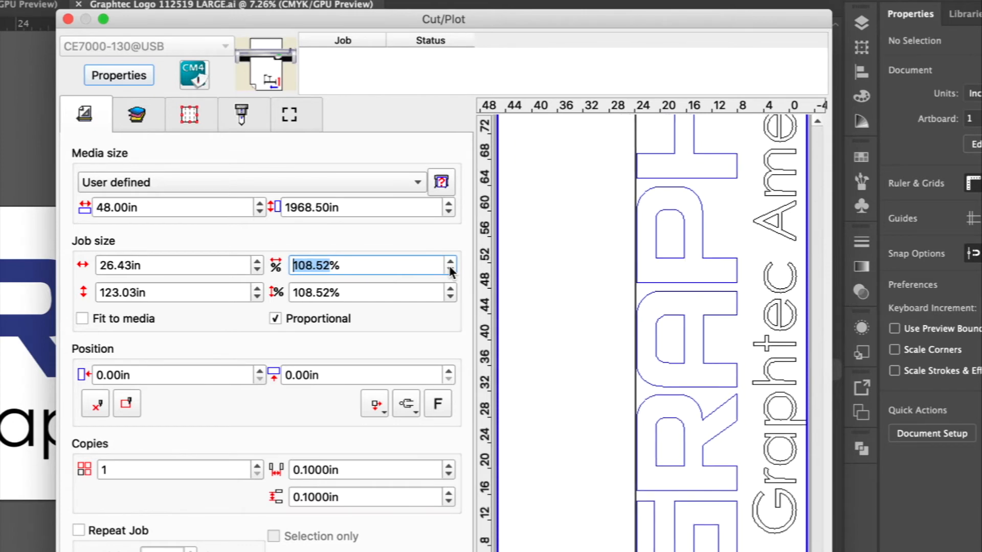
{"action": "left_click", "coordinate": [450, 270]}
{"action": "left_click", "coordinate": [450, 269]}
{"action": "left_click", "coordinate": [450, 269]}
{"action": "left_click", "coordinate": [450, 269]}
{"action": "left_click", "coordinate": [450, 270]}
{"action": "left_click", "coordinate": [450, 269]}
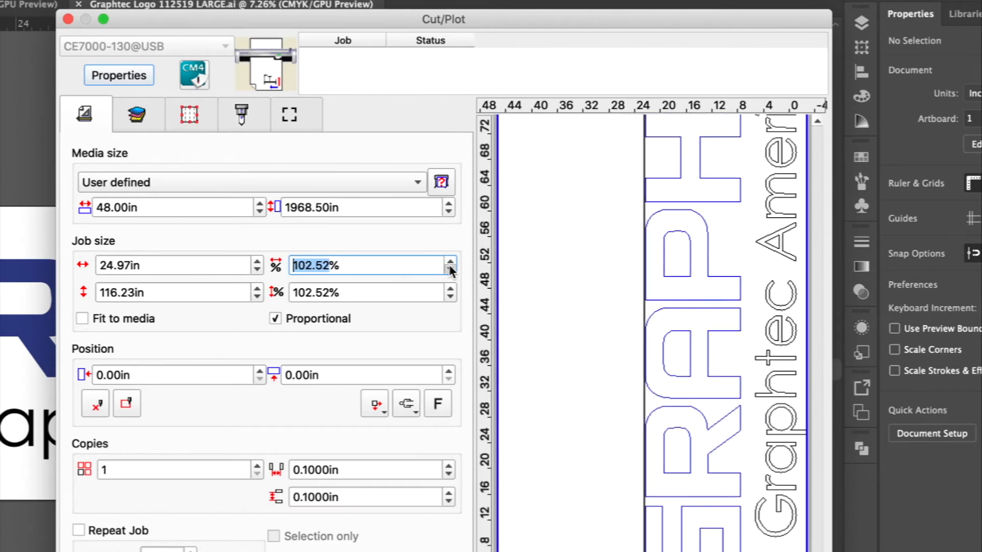
{"action": "left_click", "coordinate": [450, 269]}
{"action": "left_click", "coordinate": [450, 268]}
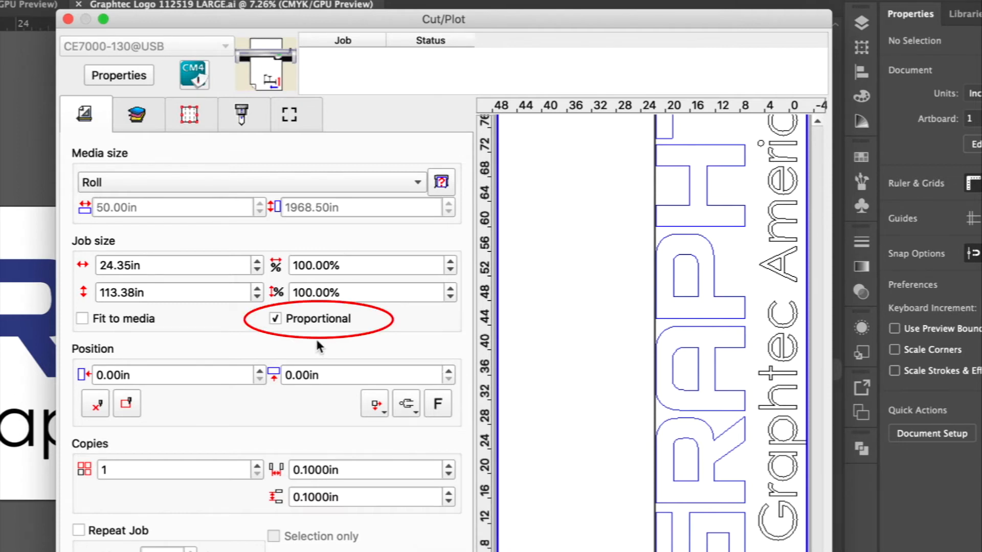
Step: Try adjusting the job width without Proportional, and try Fit to media before turning it off again
{"action": "left_click", "coordinate": [275, 318]}
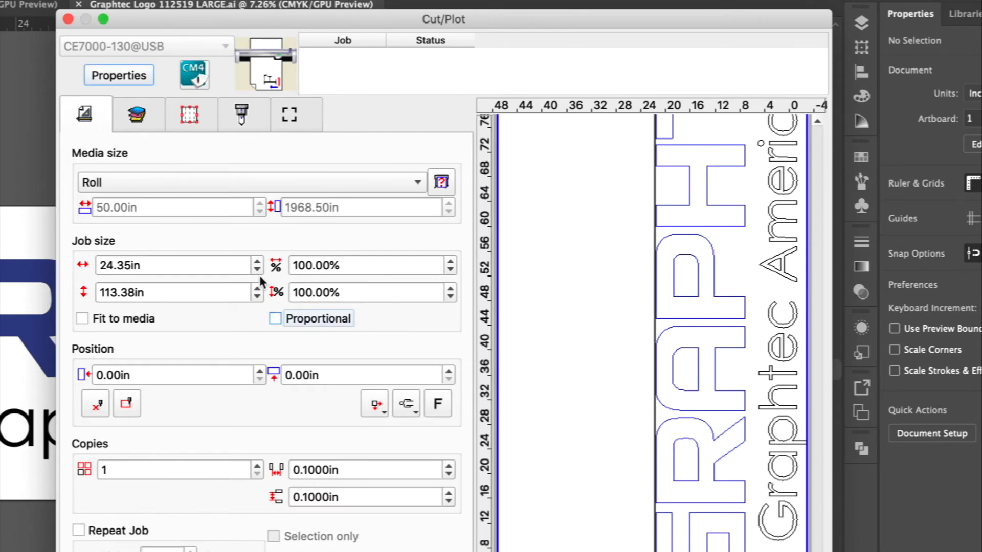
{"action": "left_click_drag", "start_coordinate": [258, 261], "coordinate": [257, 261]}
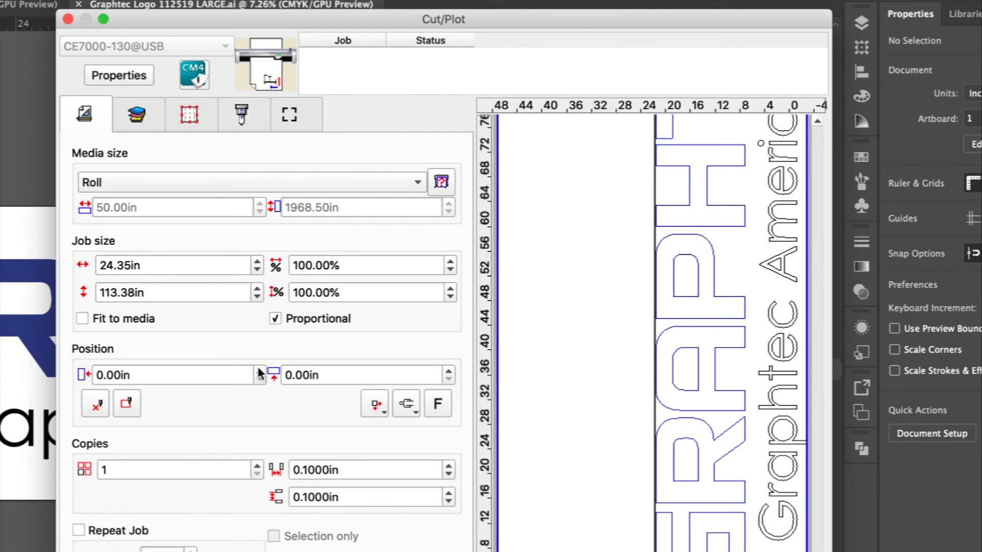
{"action": "left_click", "coordinate": [82, 318]}
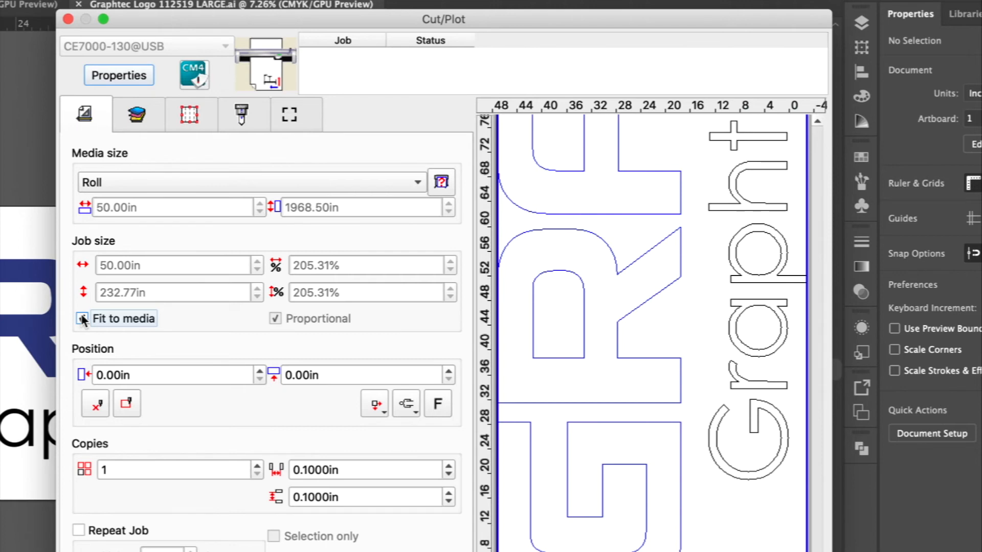
{"action": "left_click", "coordinate": [80, 315]}
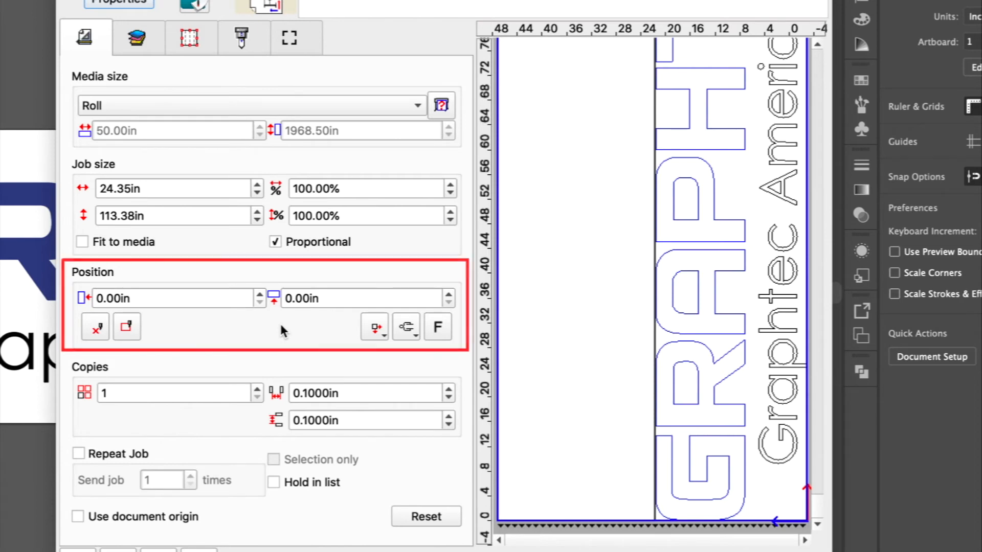
Step: Try shifting the job's horizontal position to 8 in and return it to 0 in
{"action": "left_click", "coordinate": [258, 294]}
{"action": "left_click", "coordinate": [260, 301]}
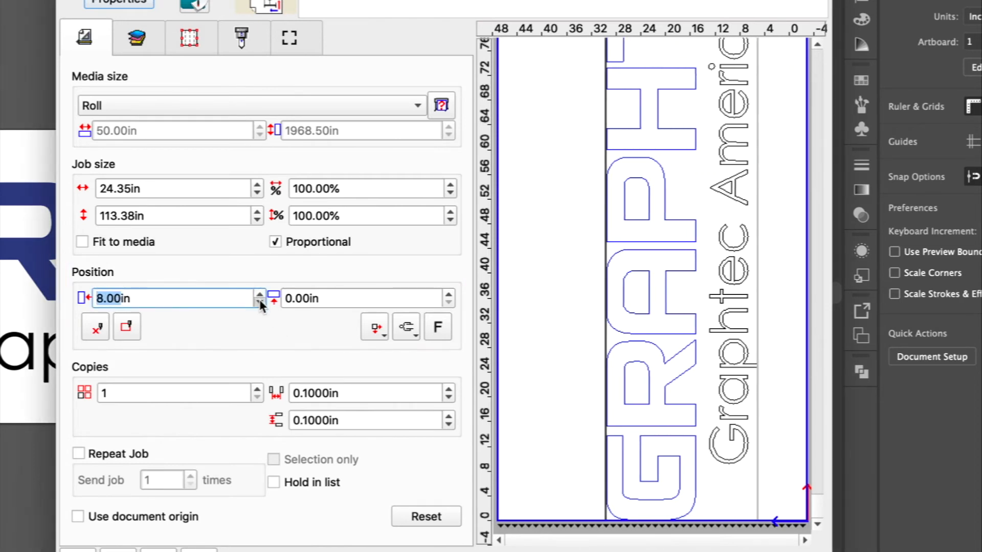
{"action": "left_click", "coordinate": [259, 301]}
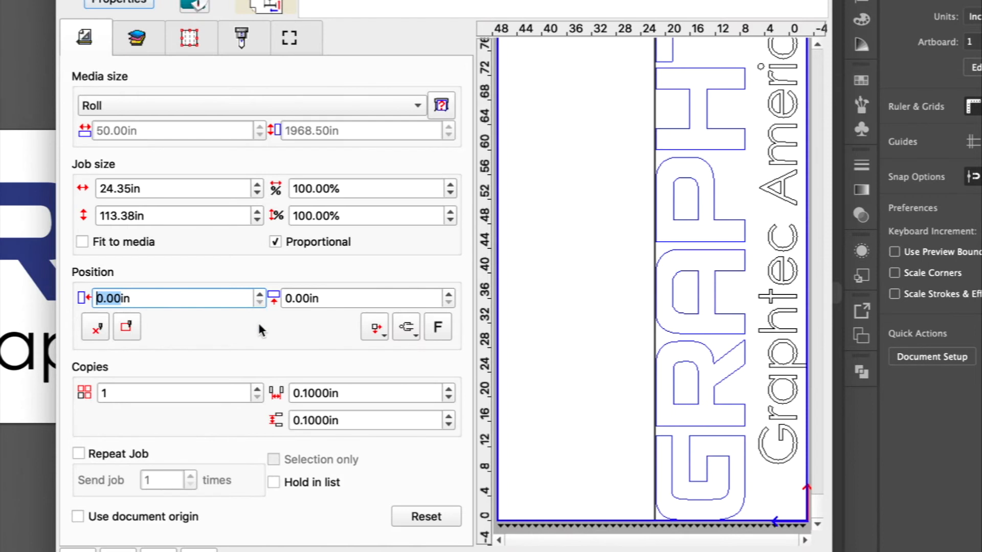
Step: Allow manual placement in the preview, move the job to a 6.68 in horizontal offset and try the neighbouring position option
{"action": "mouse_move", "coordinate": [712, 361]}
{"action": "left_mouse_down"}
{"action": "mouse_move", "coordinate": [629, 362]}
{"action": "mouse_move", "coordinate": [708, 364]}
{"action": "left_mouse_up"}
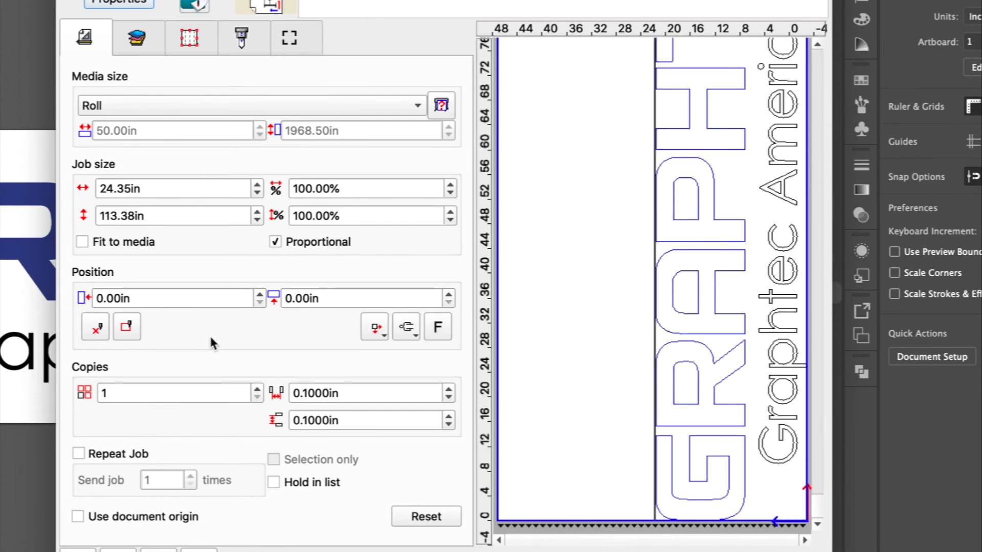
{"action": "left_click", "coordinate": [97, 329]}
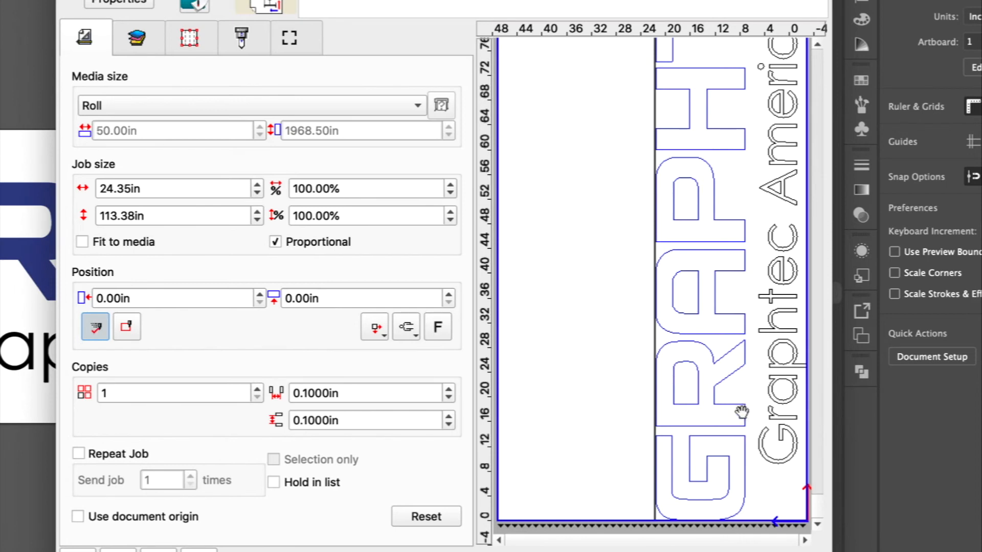
{"action": "left_click_drag", "start_coordinate": [733, 422], "coordinate": [692, 422]}
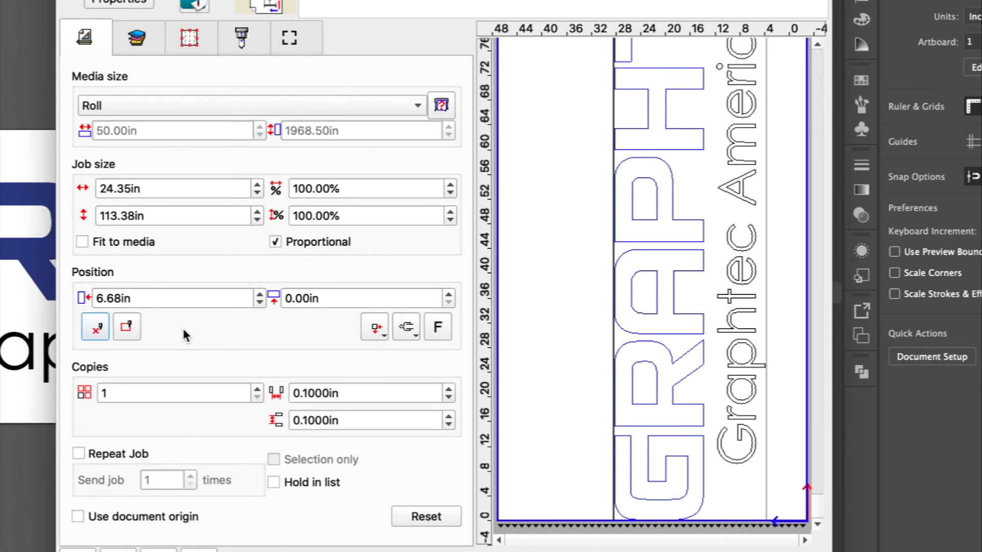
{"action": "left_click", "coordinate": [128, 326]}
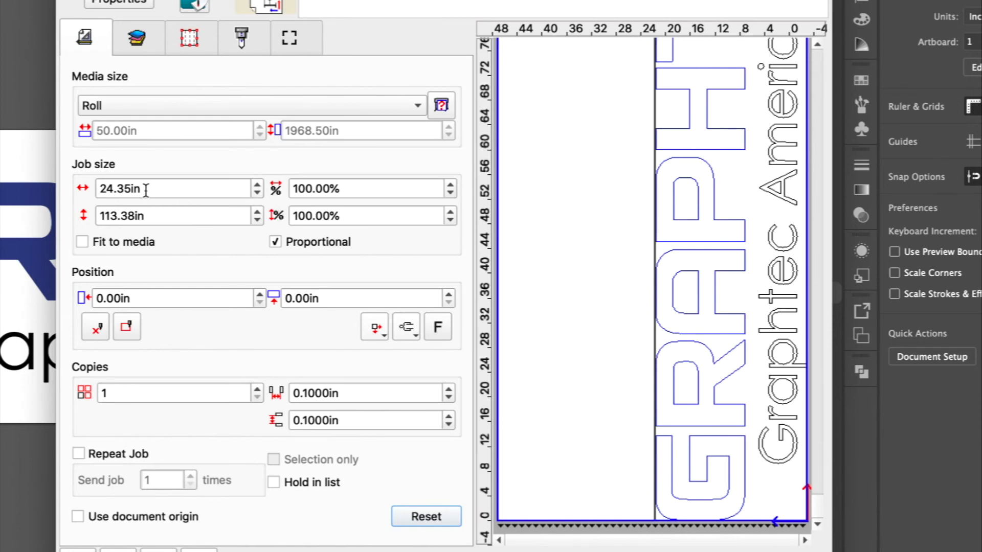
Step: Set the job width to 3 in with proportions kept
{"action": "left_click_drag", "start_coordinate": [146, 190], "coordinate": [100, 188]}
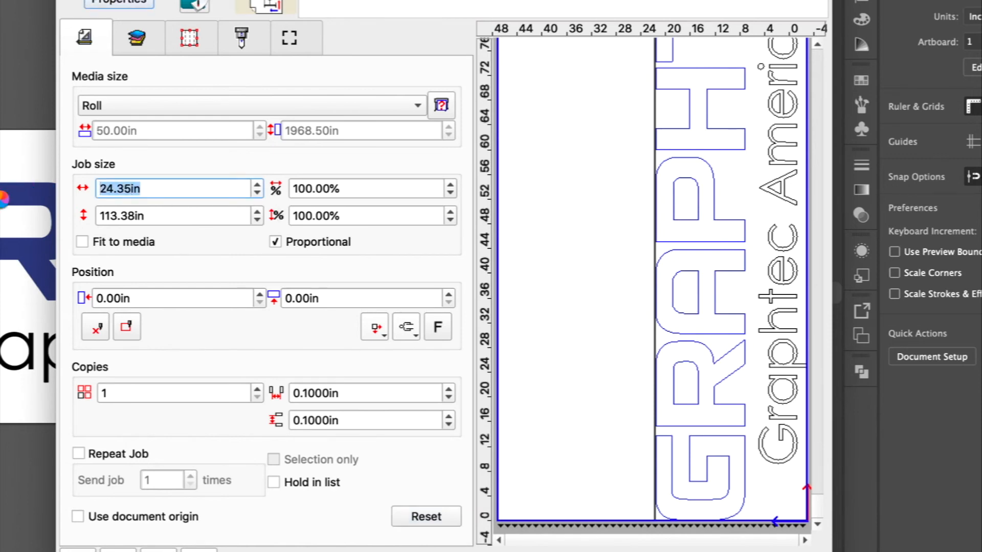
{"action": "type", "text": "3"}
{"action": "key", "text": "Return"}
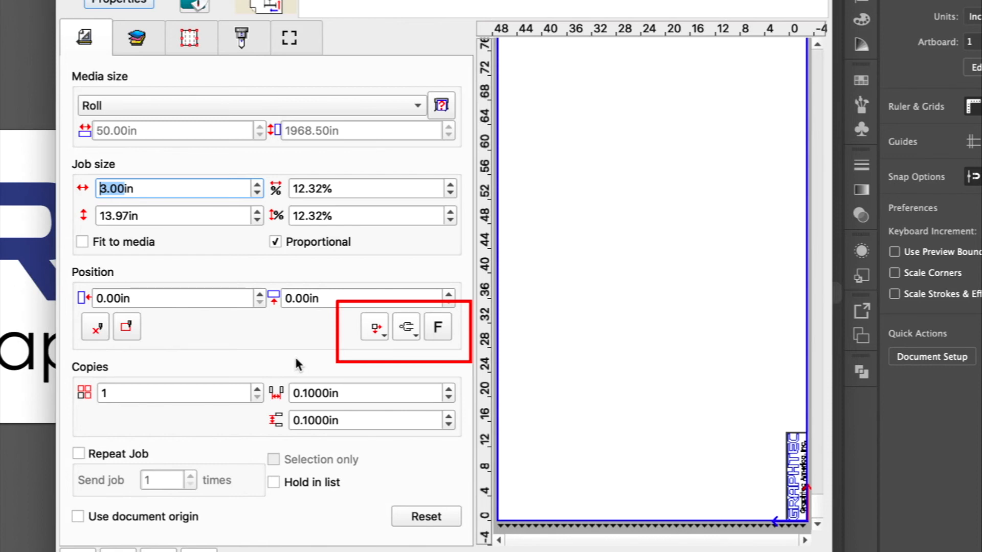
Step: Try aligning the job to the media's width centre, far edge and full centre, and return it to the origin corner
{"action": "left_click", "coordinate": [378, 328]}
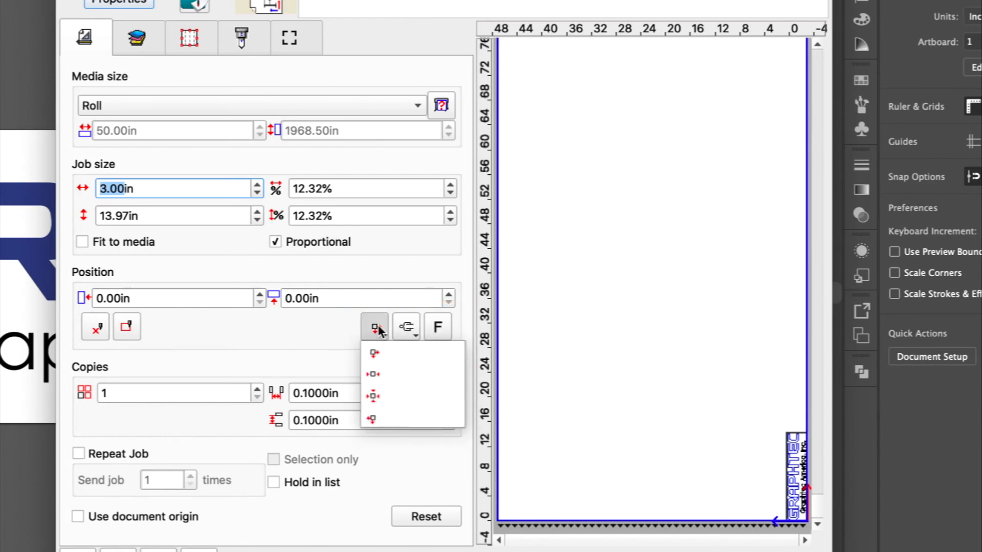
{"action": "left_click", "coordinate": [376, 368]}
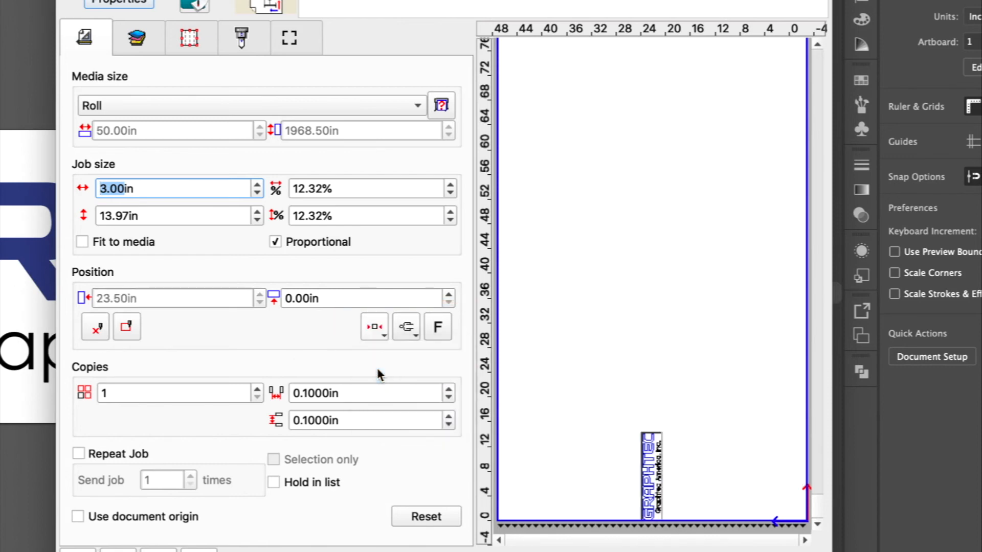
{"action": "left_click", "coordinate": [375, 327]}
{"action": "left_click", "coordinate": [388, 414]}
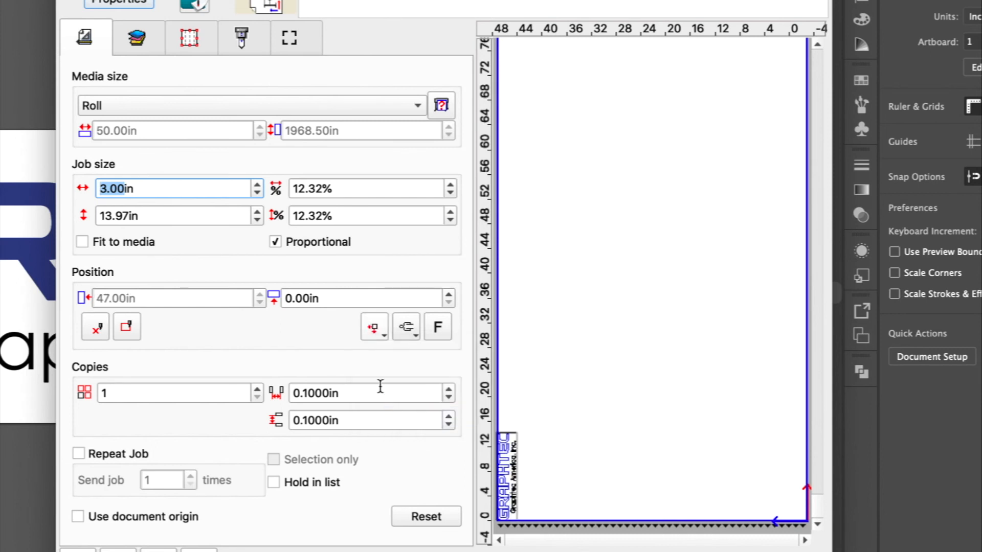
{"action": "left_click", "coordinate": [375, 327]}
{"action": "left_click", "coordinate": [380, 391]}
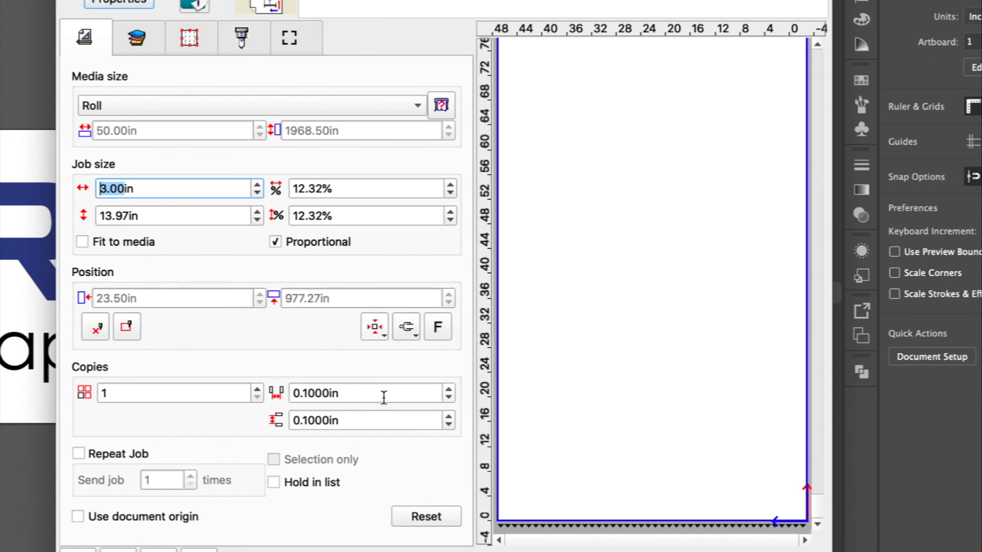
{"action": "left_click", "coordinate": [375, 327]}
{"action": "left_click", "coordinate": [377, 347]}
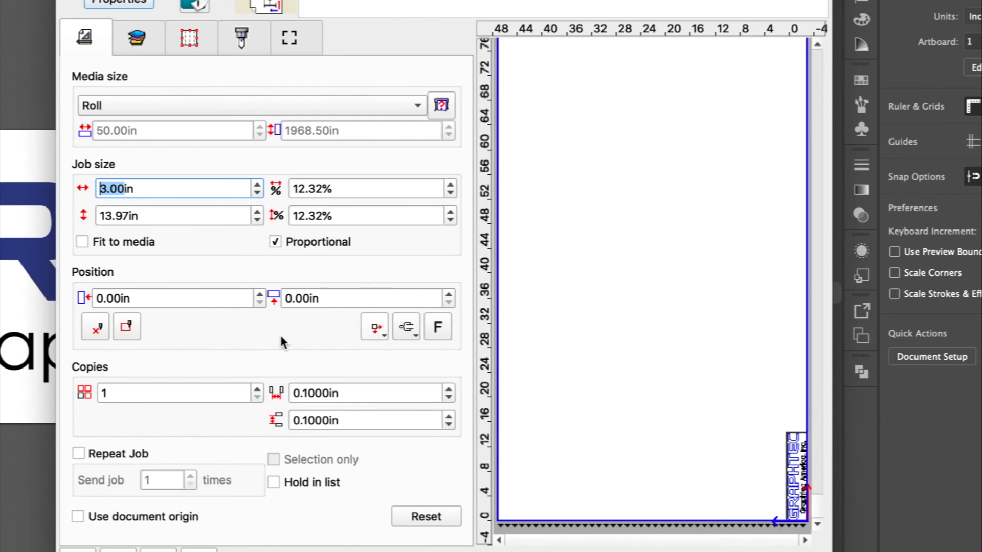
Step: Try the job's four rotation options and set the upright, unrotated orientation
{"action": "left_click", "coordinate": [406, 327]}
{"action": "left_click", "coordinate": [411, 369]}
{"action": "left_click", "coordinate": [411, 328]}
{"action": "left_click", "coordinate": [408, 352]}
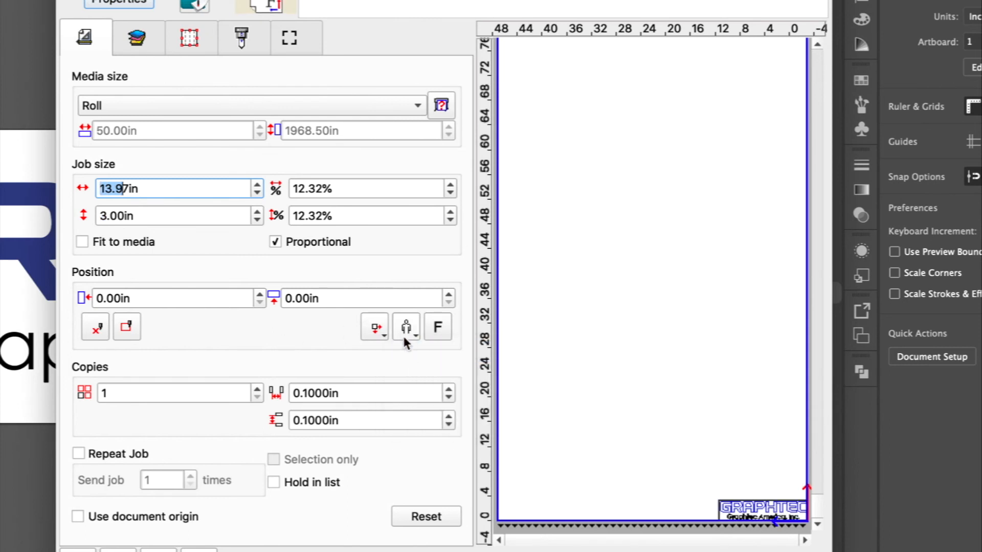
{"action": "left_click", "coordinate": [404, 334]}
{"action": "left_click", "coordinate": [410, 395]}
{"action": "left_click", "coordinate": [407, 328]}
{"action": "left_click", "coordinate": [412, 415]}
{"action": "left_click", "coordinate": [403, 329]}
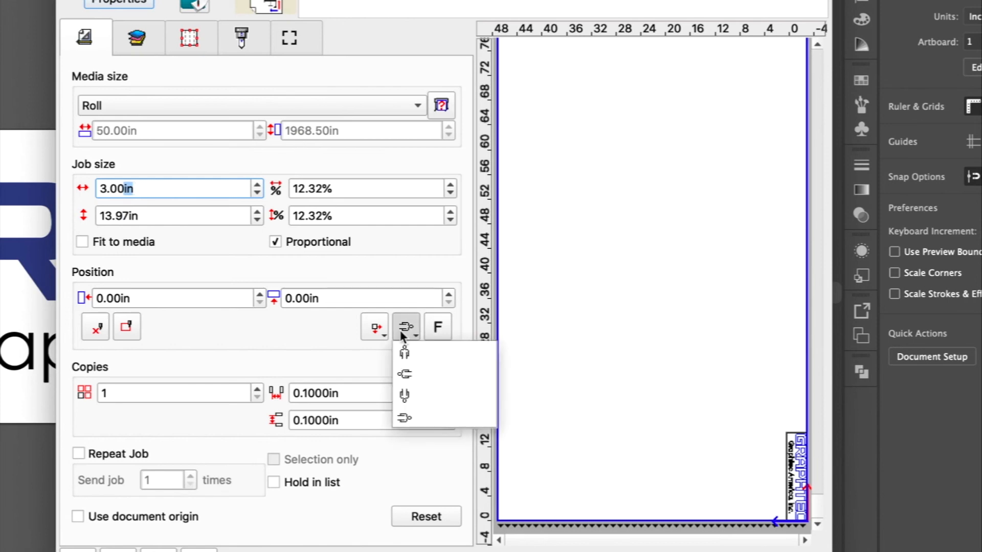
{"action": "left_click", "coordinate": [406, 371]}
{"action": "left_click", "coordinate": [406, 327]}
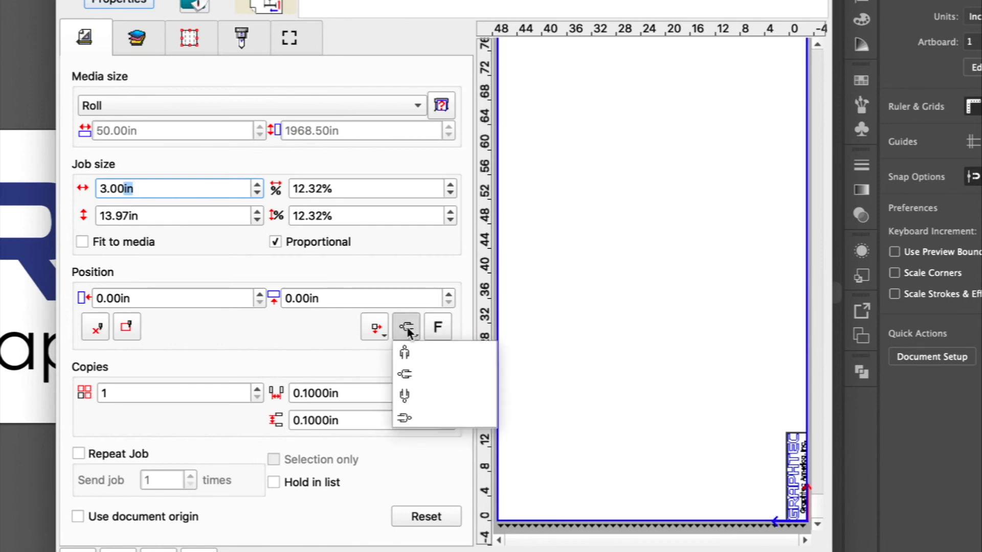
{"action": "left_click", "coordinate": [407, 346]}
Step: Try mirroring the job and turn the mirroring off again
{"action": "left_click", "coordinate": [439, 329]}
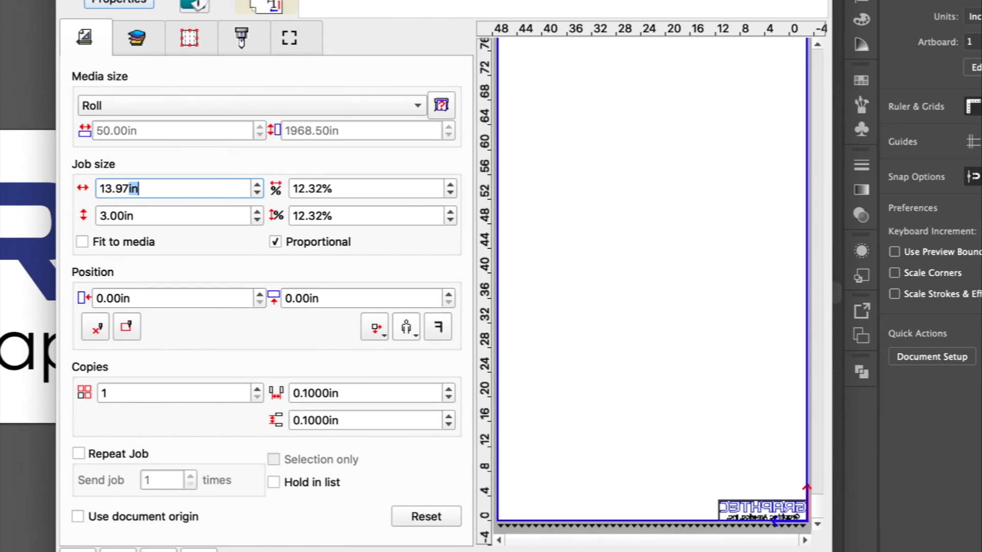
{"action": "left_click", "coordinate": [199, 551]}
{"action": "left_click", "coordinate": [159, 551]}
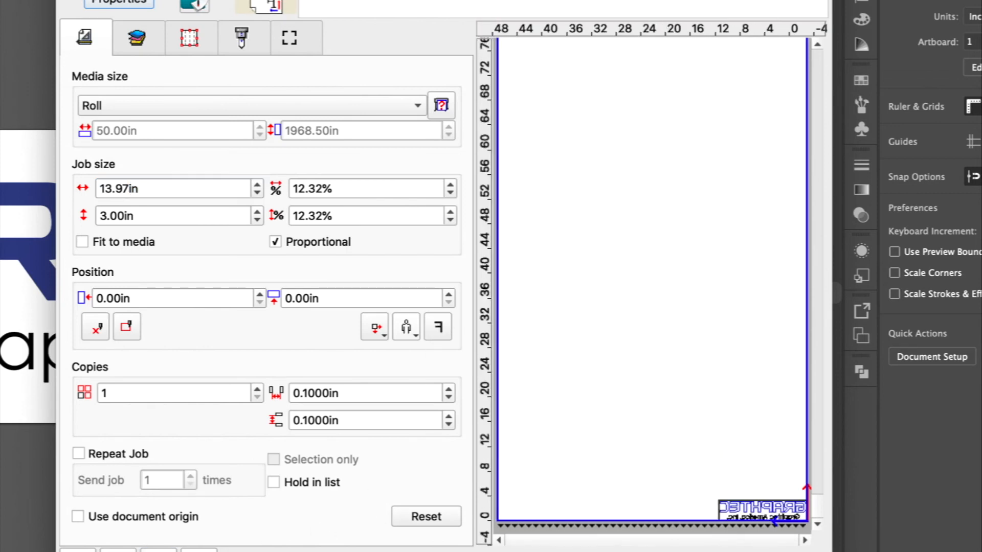
{"action": "left_click", "coordinate": [440, 329]}
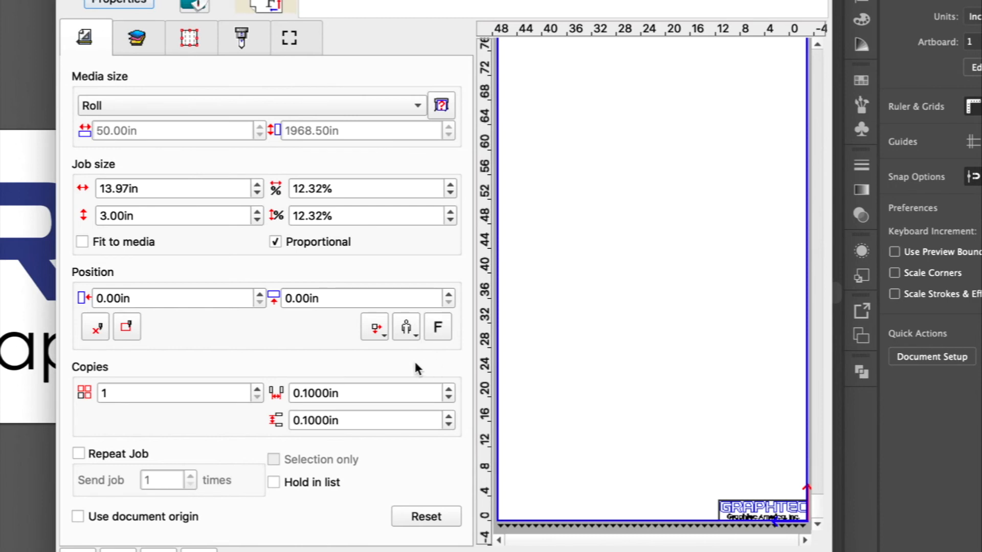
Step: Set the number of copies to 3
{"action": "left_click", "coordinate": [257, 389]}
{"action": "left_click", "coordinate": [257, 389]}
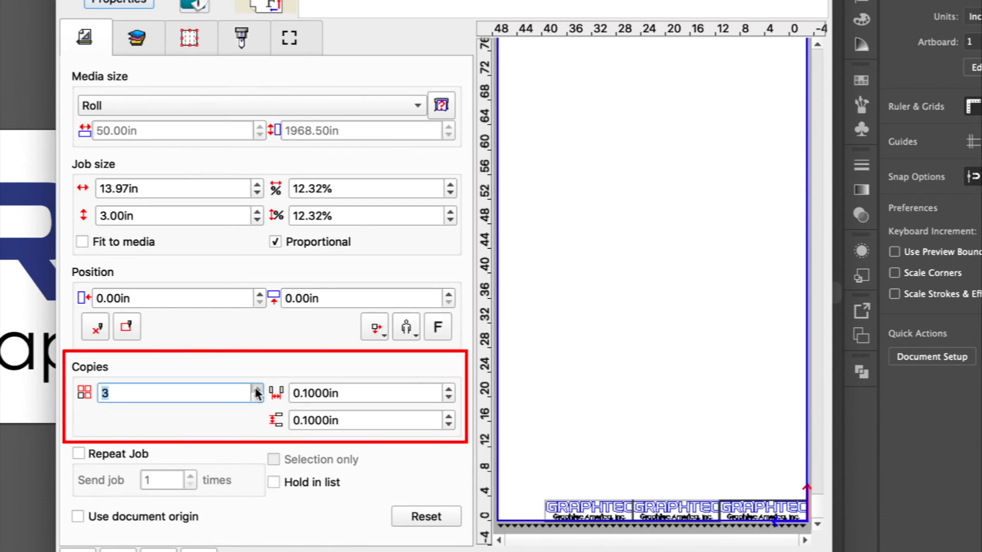
Step: Increase the number of copies to 6
{"action": "left_click", "coordinate": [257, 389]}
{"action": "left_click", "coordinate": [257, 388]}
{"action": "left_click", "coordinate": [257, 388]}
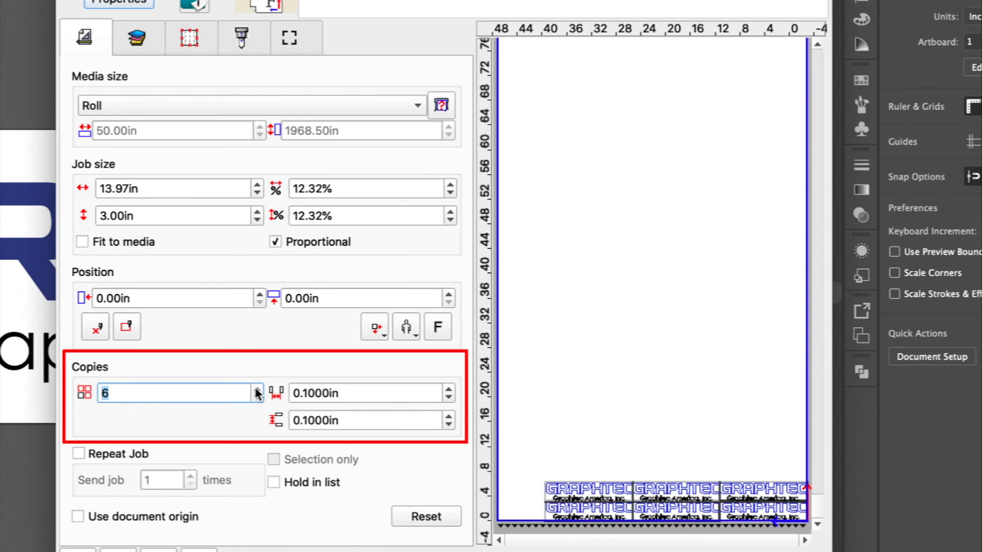
Step: Set both the horizontal and the vertical copy spacing to 3.1000 in
{"action": "left_click", "coordinate": [449, 390]}
{"action": "left_click", "coordinate": [448, 390]}
{"action": "left_click", "coordinate": [448, 390]}
{"action": "left_click", "coordinate": [449, 390]}
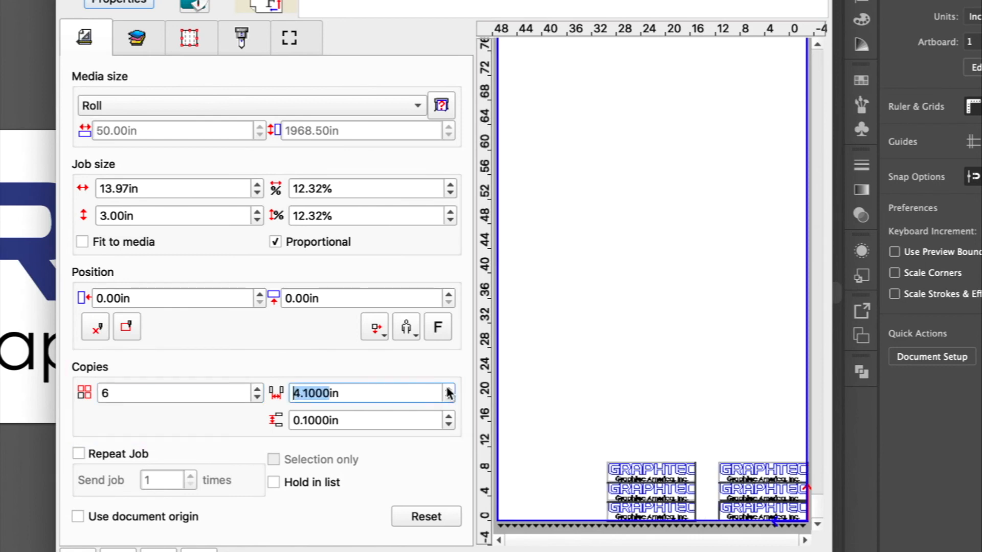
{"action": "left_click", "coordinate": [448, 397]}
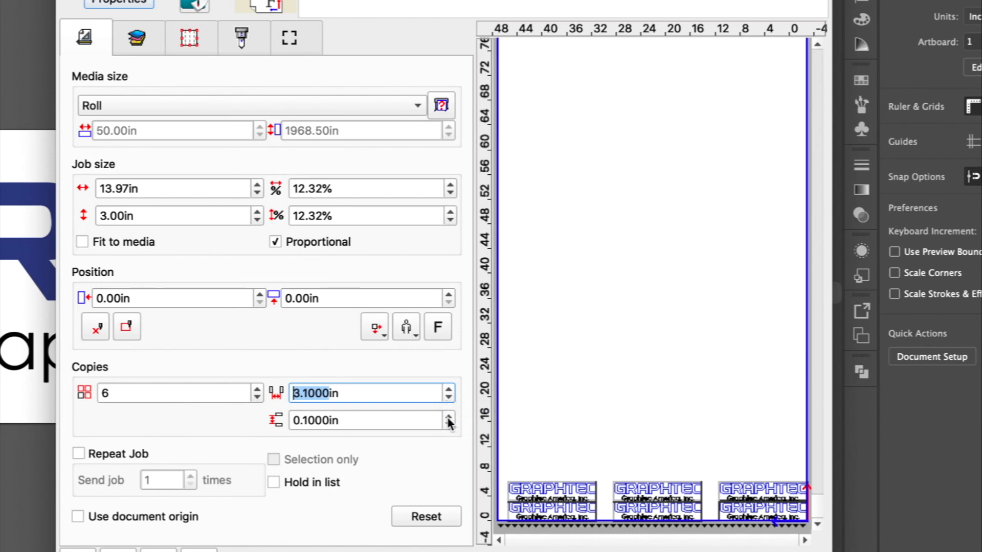
{"action": "left_click", "coordinate": [448, 417]}
{"action": "left_click", "coordinate": [448, 417]}
{"action": "left_click", "coordinate": [448, 417]}
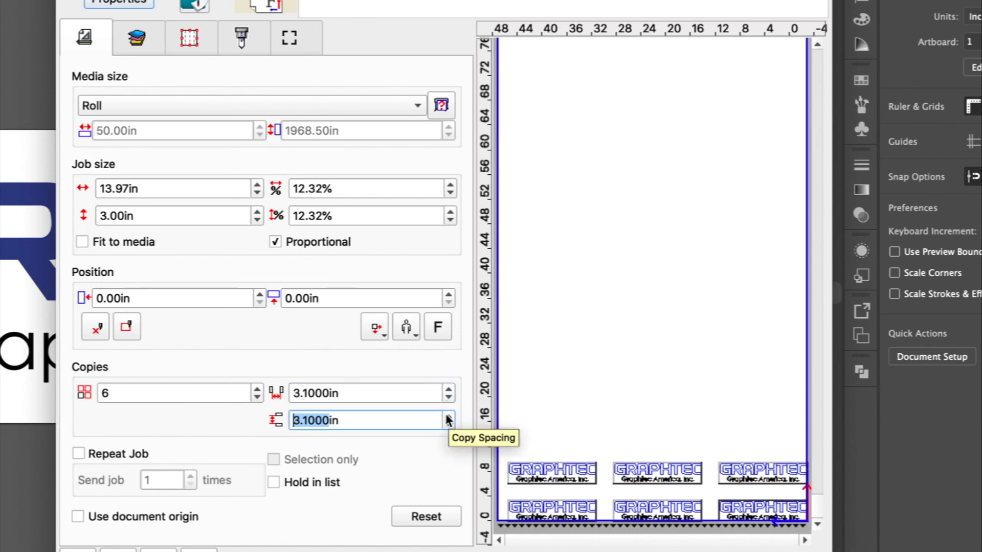
Step: Reset the job settings to their defaults and close the Cut/Plot window
{"action": "left_click", "coordinate": [417, 516]}
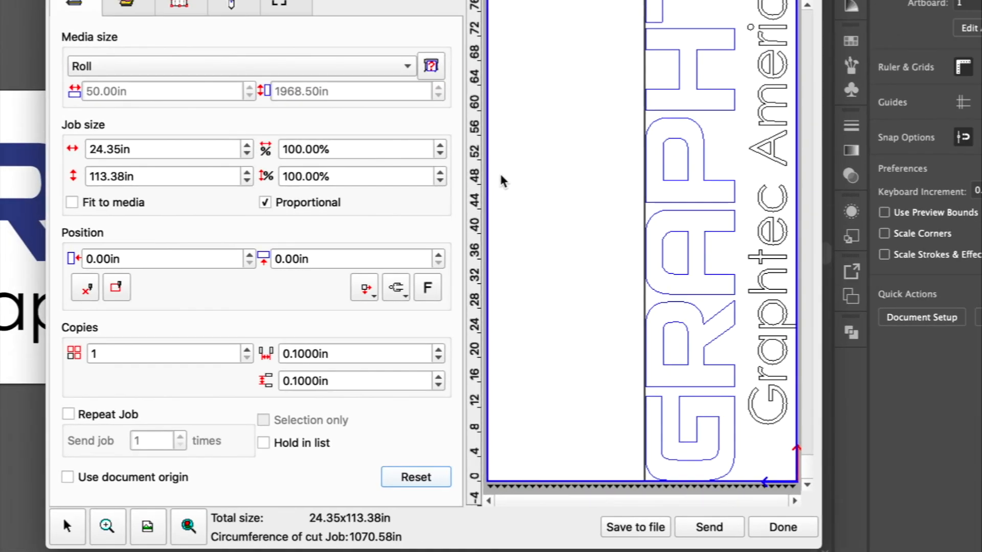
{"action": "left_click", "coordinate": [784, 527]}
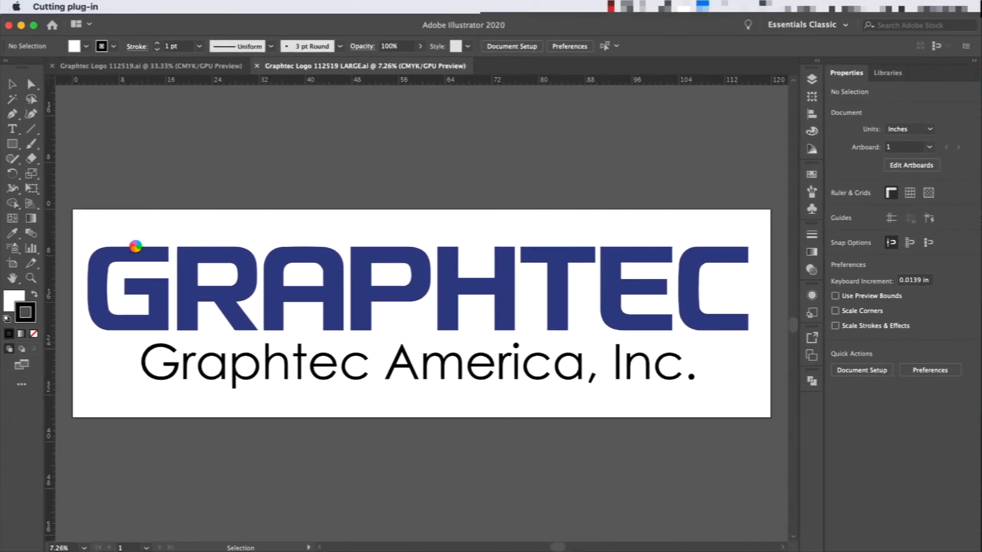
Step: Select only the blue letter G of the logo and open it in Cutting Master 4's Cut/Plot
{"action": "left_click", "coordinate": [143, 262]}
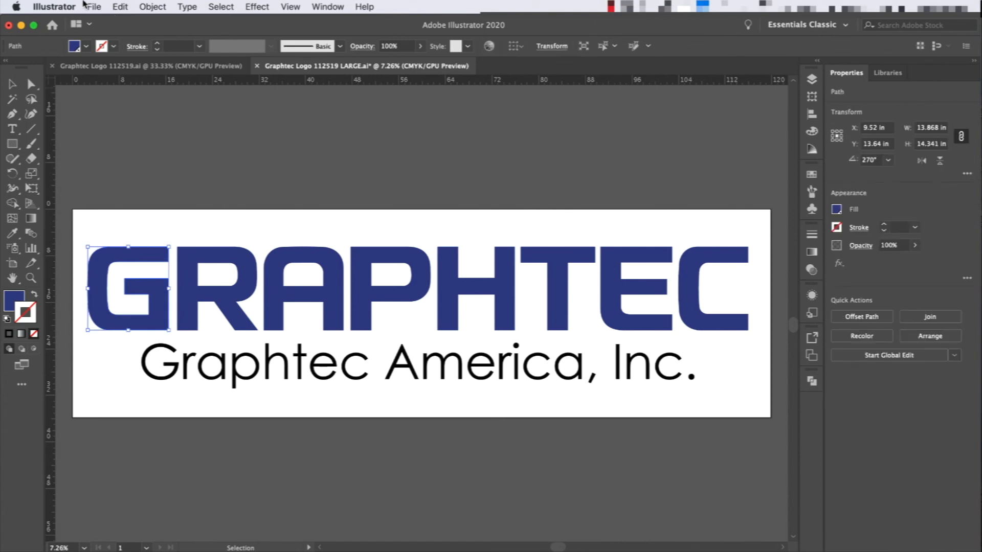
{"action": "left_click", "coordinate": [93, 7]}
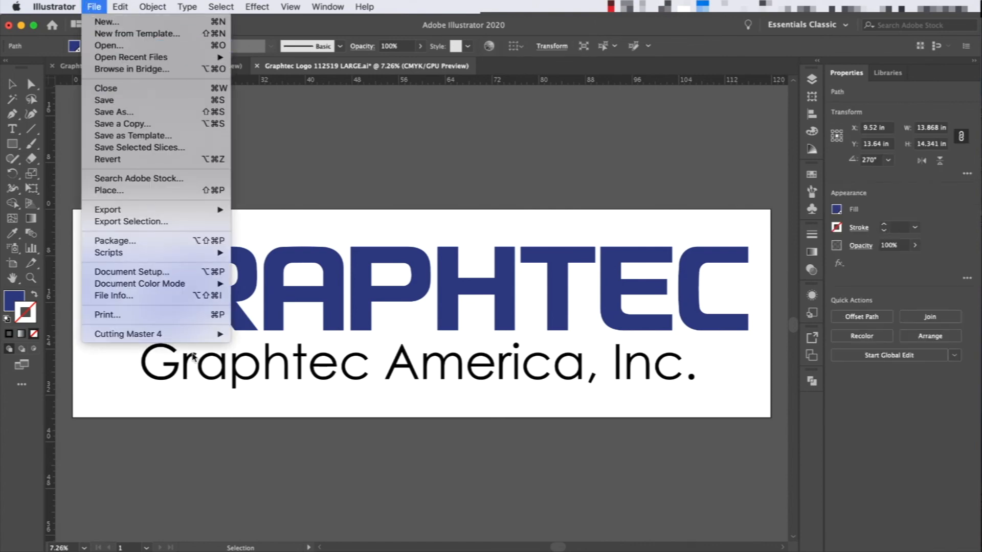
{"action": "mouse_move", "coordinate": [219, 335]}
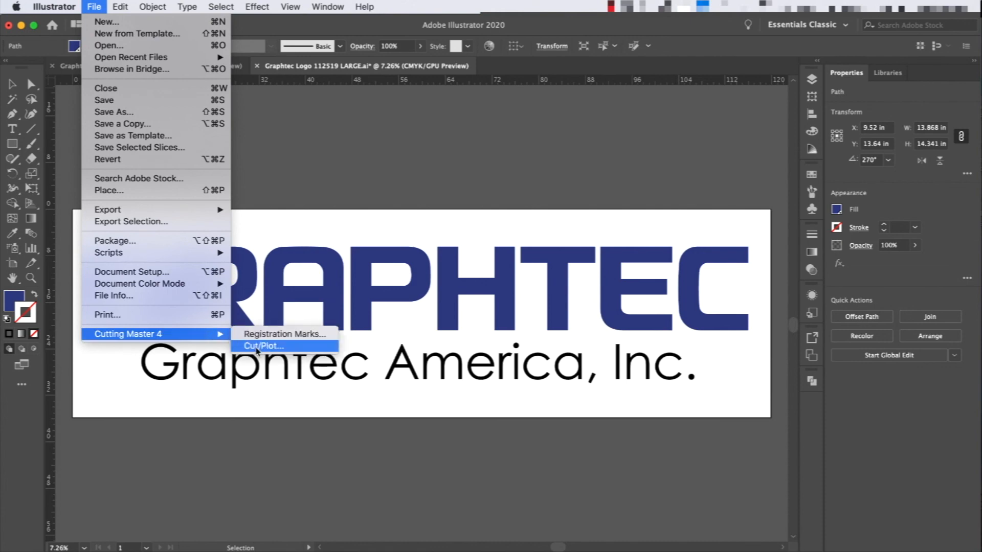
{"action": "left_click", "coordinate": [264, 346]}
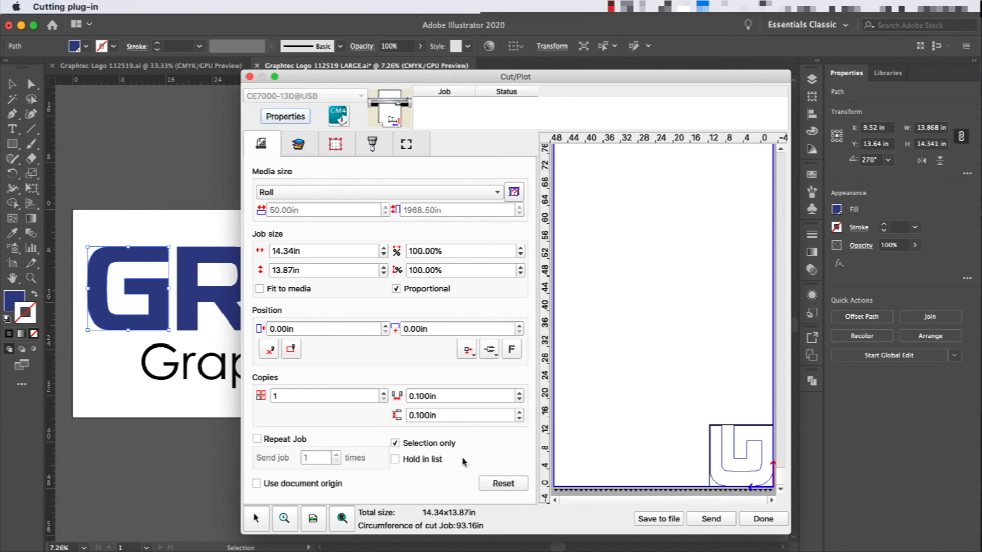
Step: Disable Selection only to include the whole logo, and try switching Hold in list on and off
{"action": "left_click", "coordinate": [396, 444]}
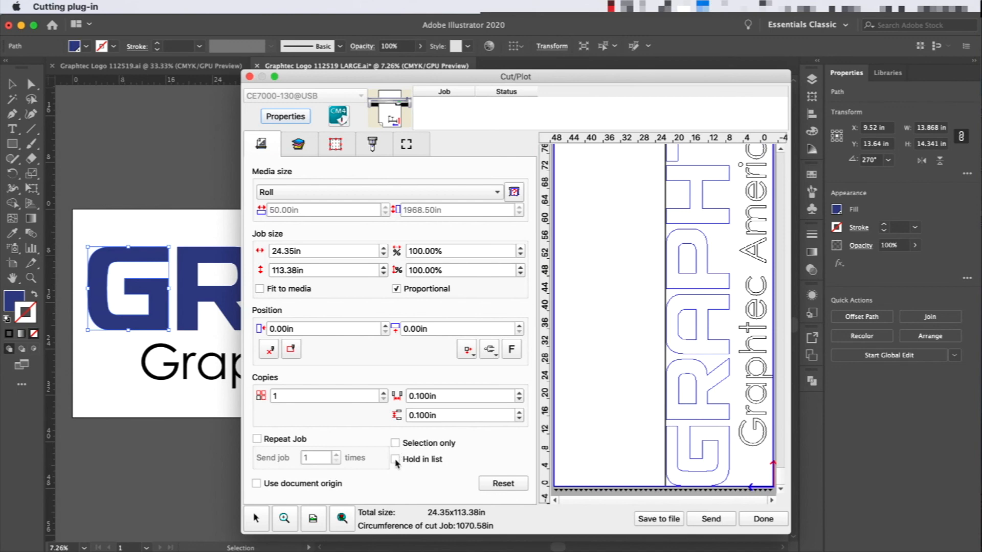
{"action": "left_click", "coordinate": [395, 459]}
{"action": "left_click", "coordinate": [396, 460]}
Step: View the preview fitted to the whole job, fitted to the media width, and zoomed in on an area near the origin
{"action": "left_click", "coordinate": [344, 520]}
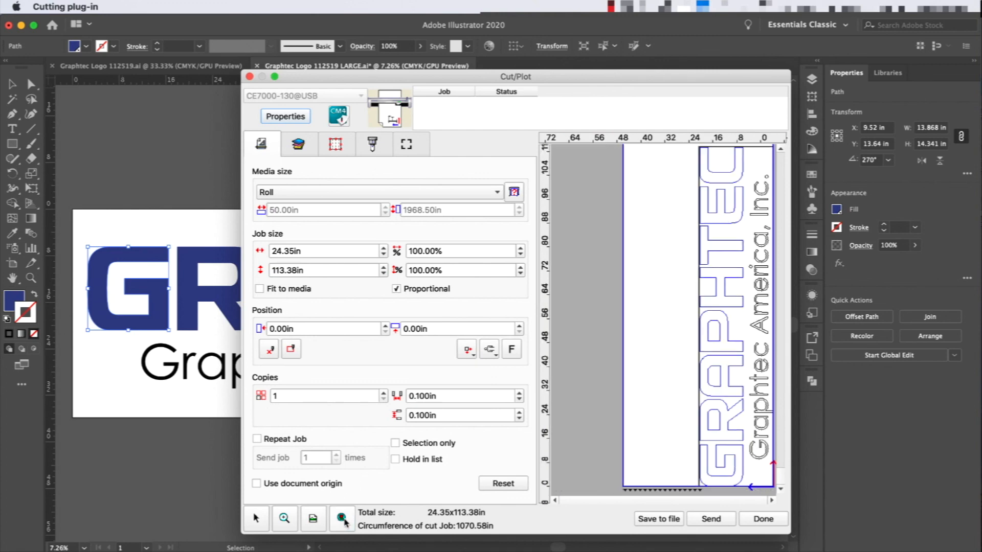
{"action": "left_click", "coordinate": [313, 519]}
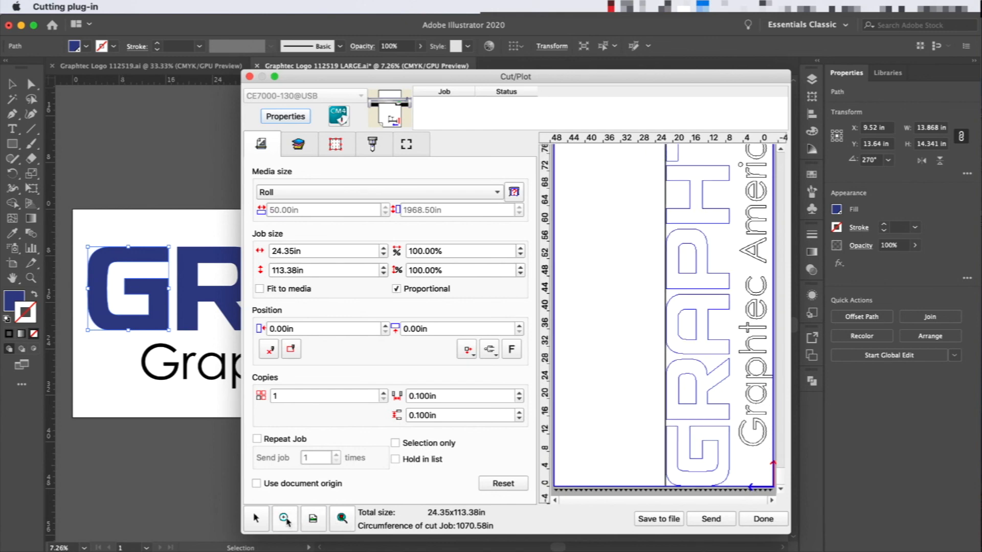
{"action": "left_click_drag", "start_coordinate": [636, 409], "coordinate": [741, 479]}
Step: Enable Hold in list and send the logo job to Cutting Master 4
{"action": "left_click", "coordinate": [395, 460]}
{"action": "left_click", "coordinate": [711, 519]}
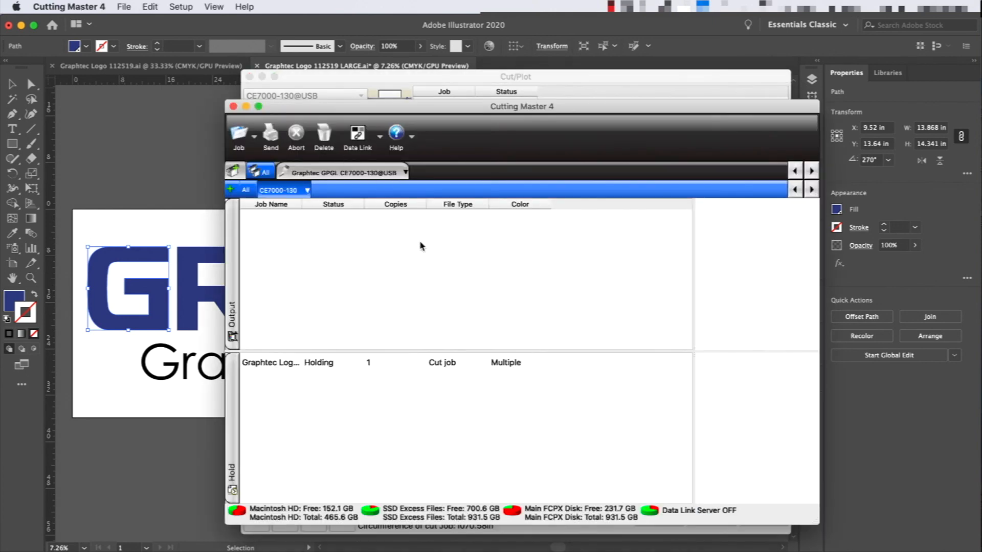
Step: Send the held logo job from Cutting Master 4's hold list to the cutter and return to the Cut/Plot window
{"action": "left_click", "coordinate": [316, 366]}
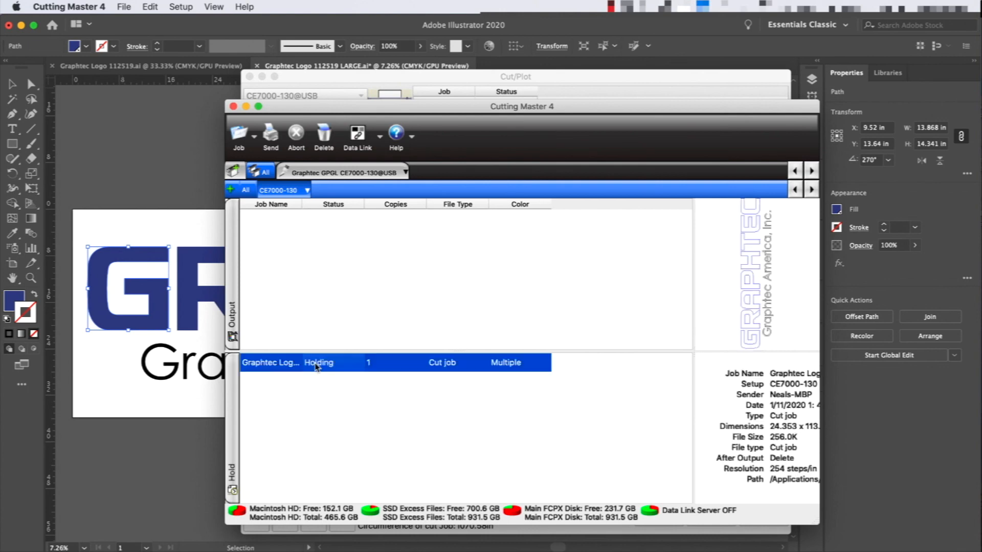
{"action": "left_click", "coordinate": [323, 135]}
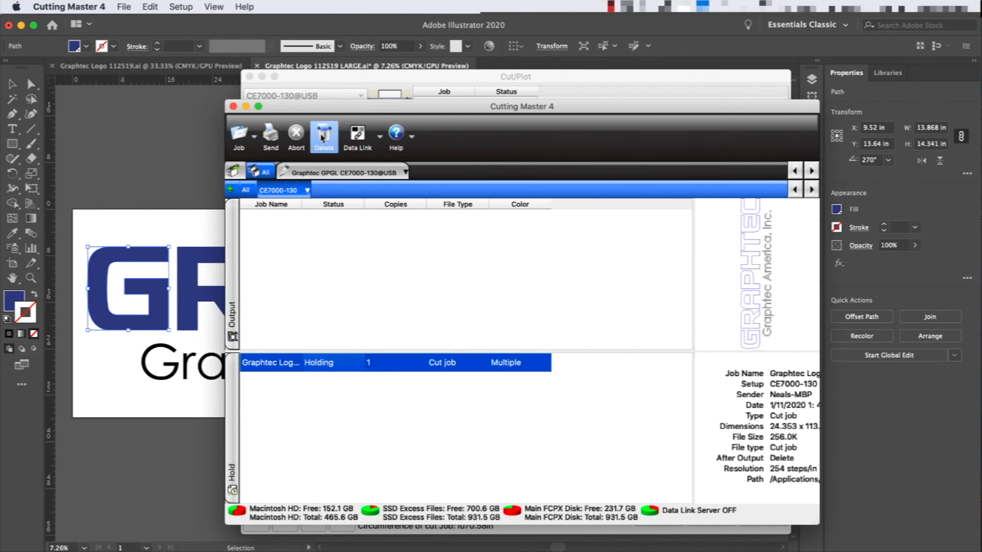
{"action": "left_click", "coordinate": [271, 137]}
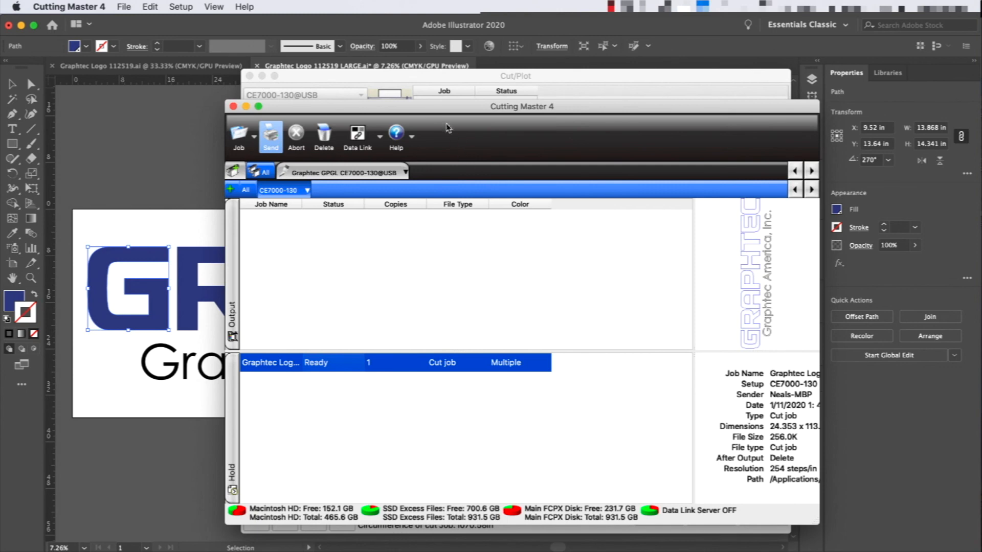
{"action": "left_click", "coordinate": [394, 74]}
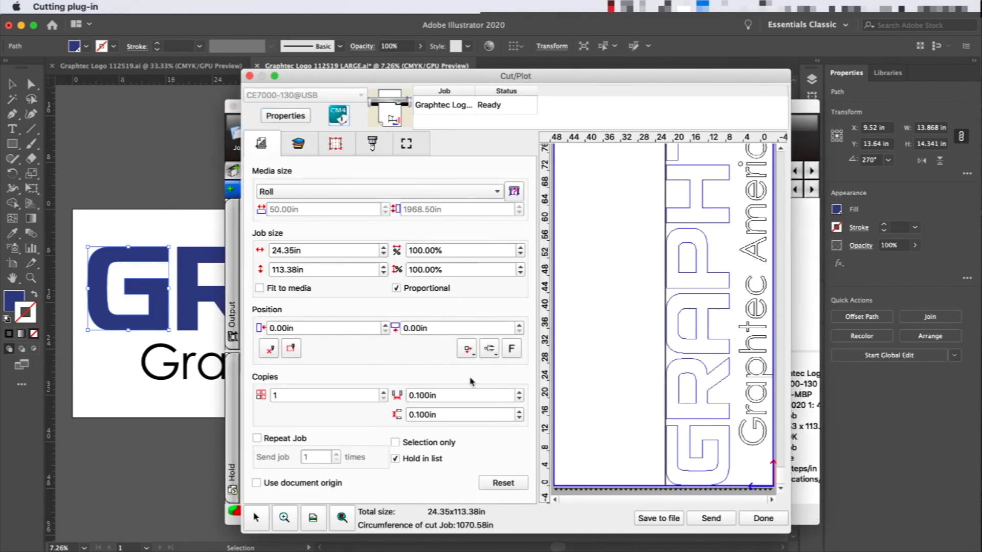